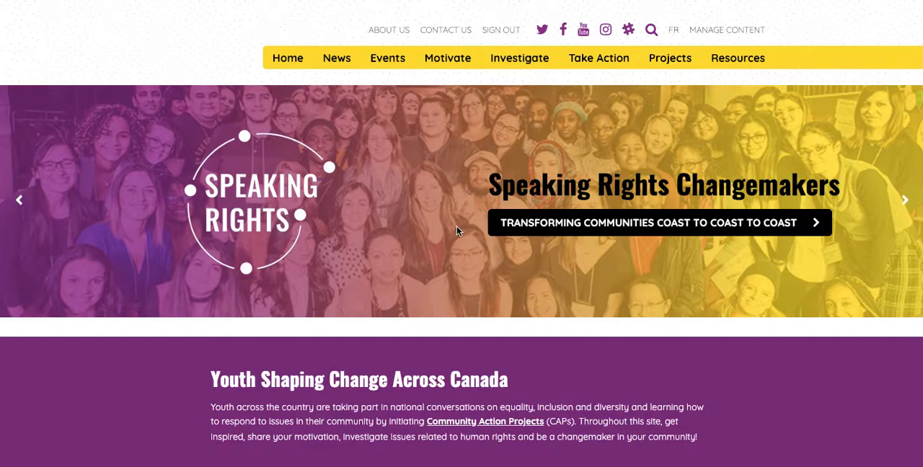
Start a new Community Action Project entry from the site's content manager and look over its English and French content fields
{"action": "left_click", "coordinate": [728, 31]}
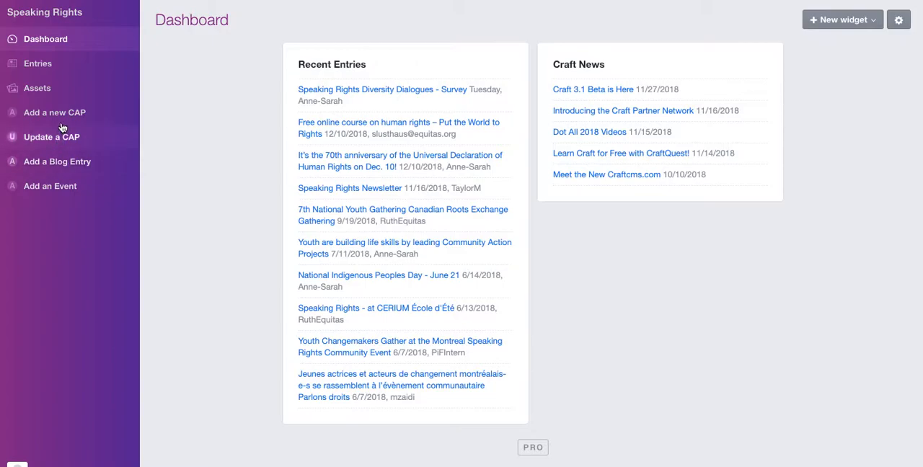
{"action": "left_click", "coordinate": [108, 114]}
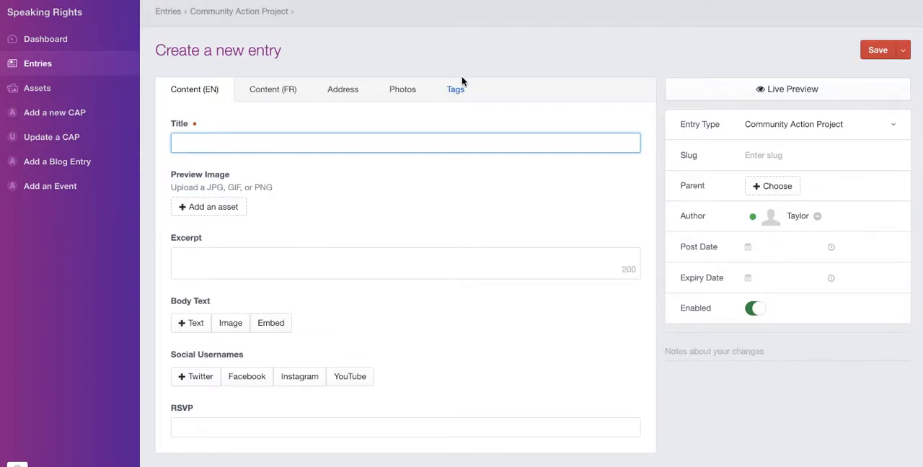
{"action": "scroll", "coordinate": [534, 65], "scroll_direction": "down", "scroll_amount": 1}
{"action": "scroll", "coordinate": [536, 88], "scroll_direction": "up", "scroll_amount": 1}
{"action": "left_click", "coordinate": [274, 95]}
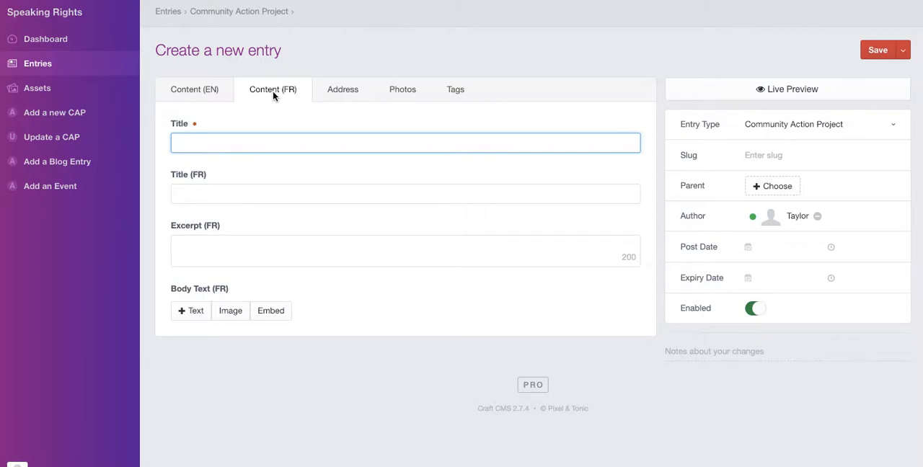
{"action": "left_click", "coordinate": [190, 93]}
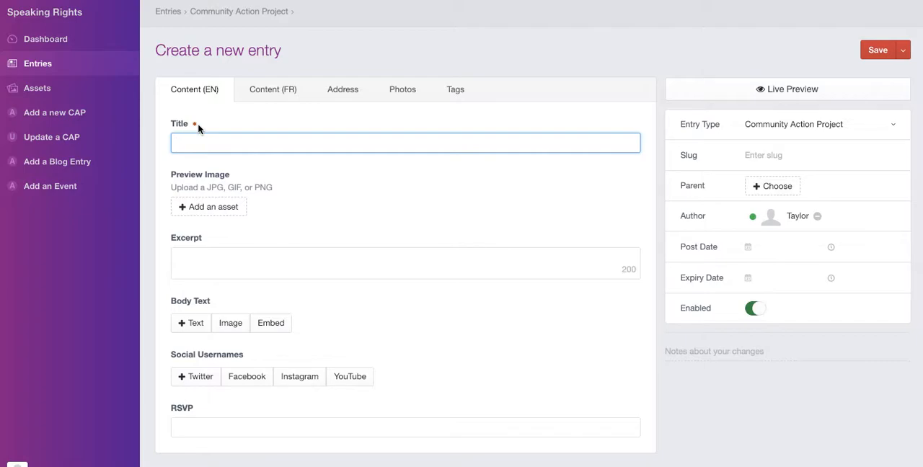
Enter "Changemakers of BC!" as the entry's English title
{"action": "type", "text": "Changeb"}
{"action": "key", "text": "BackSpace"}
{"action": "type", "text": "makers of BC!"}
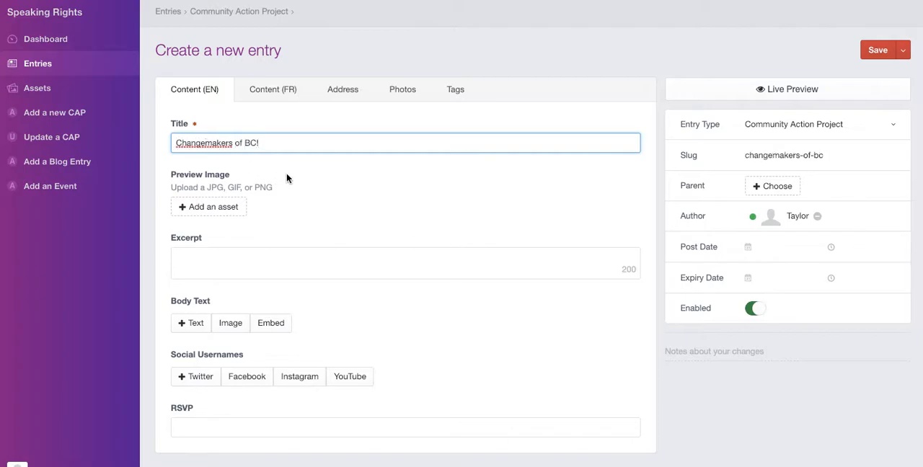
{"action": "left_click", "coordinate": [320, 202]}
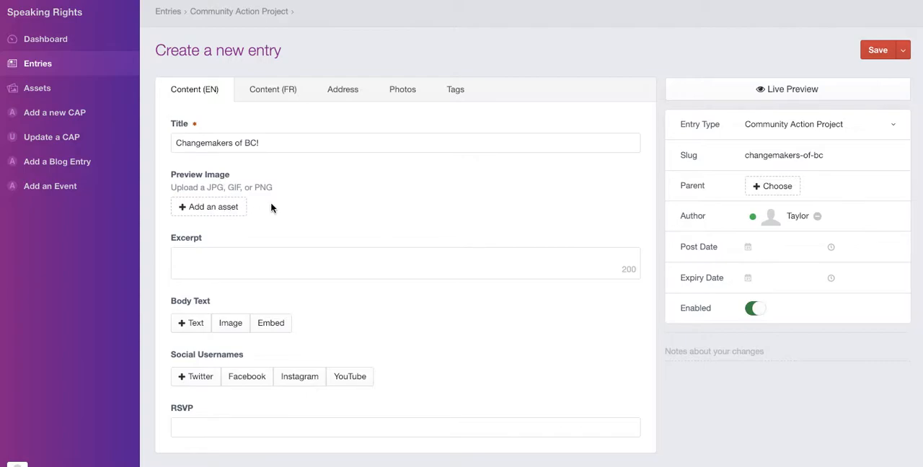
Look at the image files available for the preview image and close the selection without choosing one
{"action": "left_click", "coordinate": [213, 210]}
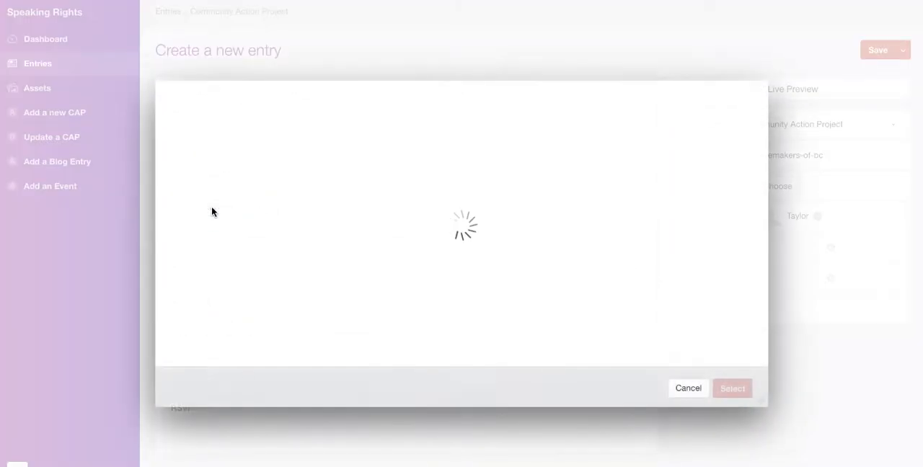
{"action": "scroll", "coordinate": [319, 192], "scroll_direction": "down", "scroll_amount": 15}
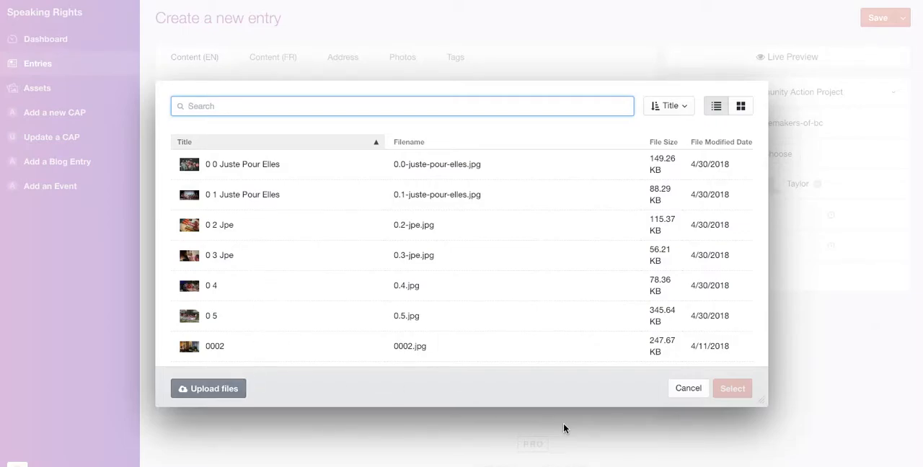
{"action": "left_click", "coordinate": [688, 389]}
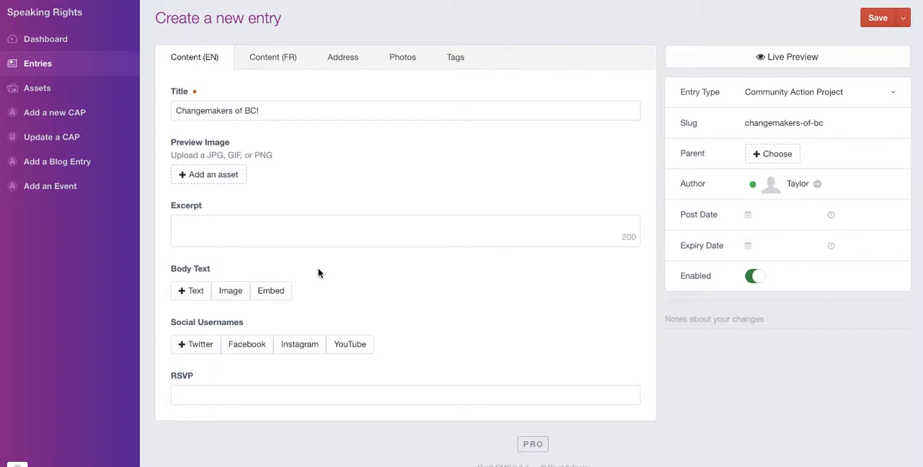
Add a text block to the body text and write "Our Group" in it
{"action": "left_click", "coordinate": [181, 301]}
{"action": "scroll", "coordinate": [288, 292], "scroll_direction": "down", "scroll_amount": 2}
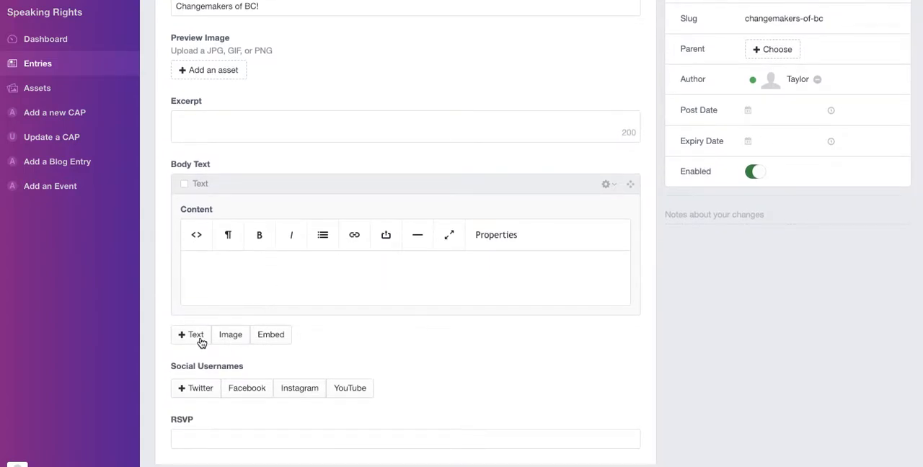
{"action": "left_click", "coordinate": [215, 280]}
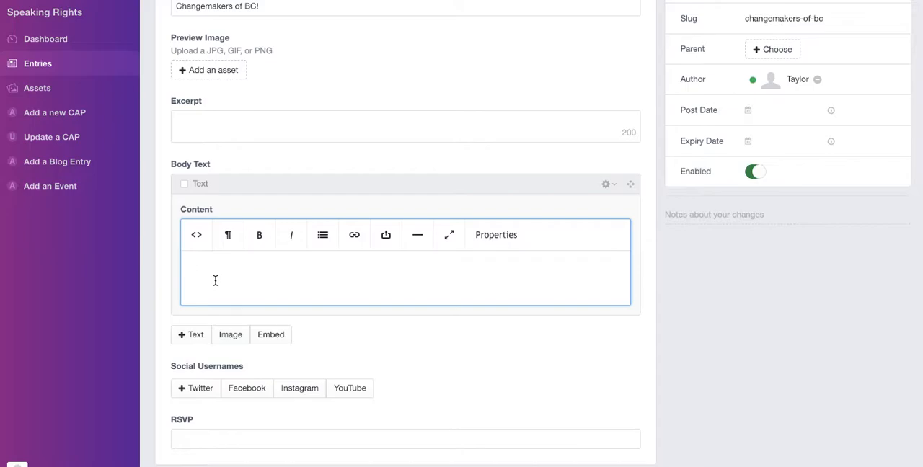
{"action": "left_click", "coordinate": [355, 345]}
{"action": "left_click", "coordinate": [215, 269]}
{"action": "type", "text": "Our Group"}
Apply bold and the Heading 1 format to the "Our Group" text
{"action": "left_click_drag", "start_coordinate": [245, 271], "coordinate": [191, 272]}
{"action": "left_click", "coordinate": [261, 238]}
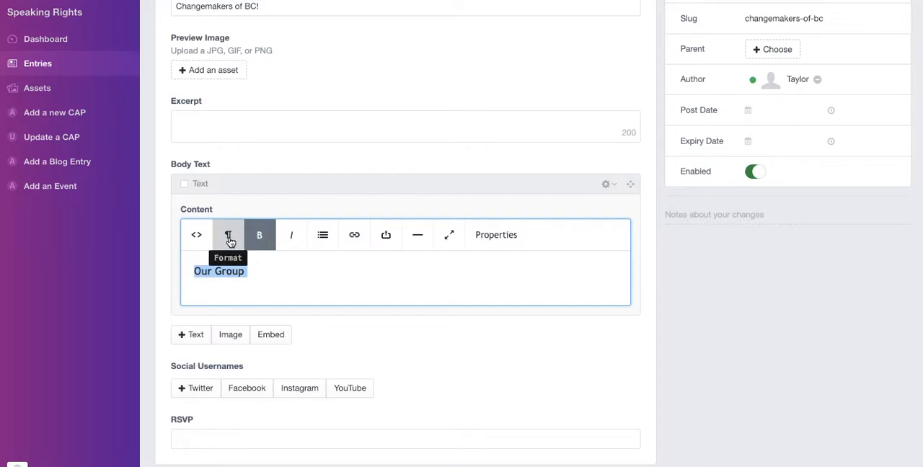
{"action": "left_click", "coordinate": [229, 238]}
{"action": "left_click", "coordinate": [264, 357]}
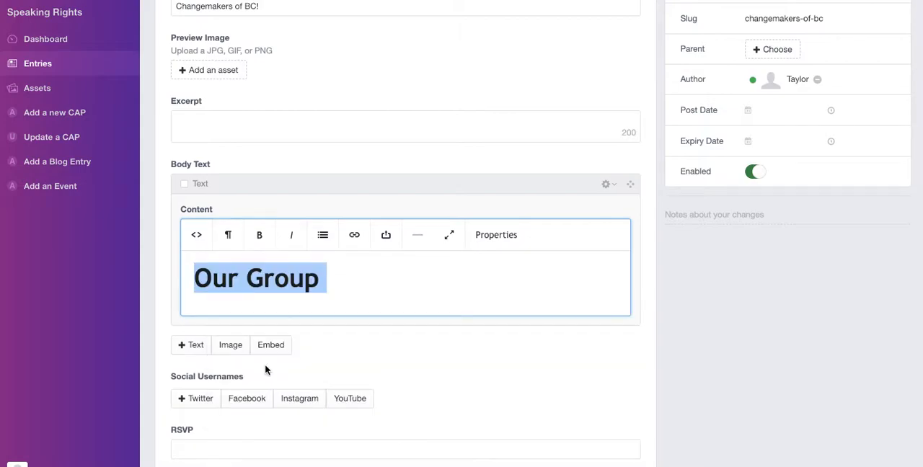
{"action": "left_click", "coordinate": [359, 338]}
{"action": "left_click", "coordinate": [336, 276]}
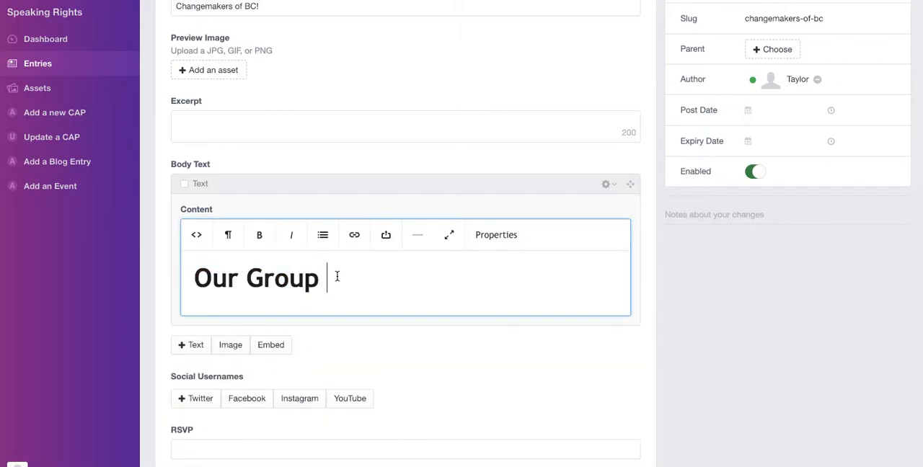
{"action": "left_click", "coordinate": [306, 342]}
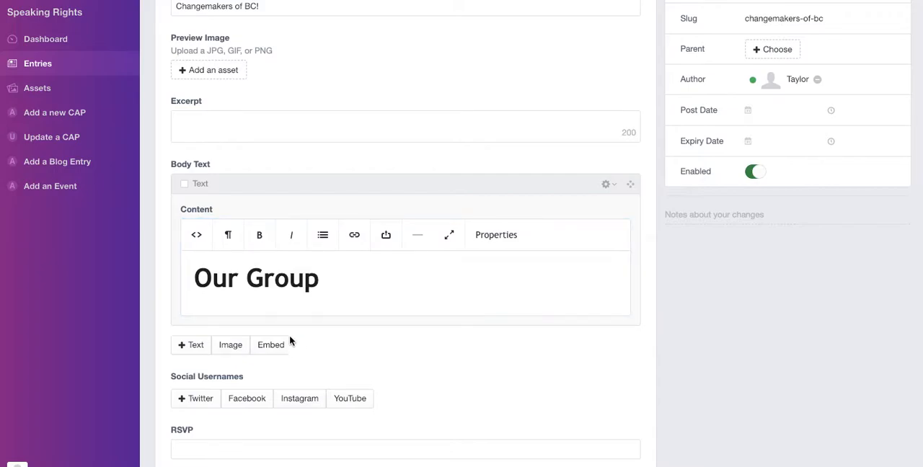
Add a second text block to the body reading "We are changemakers living in BC working on our project."
{"action": "left_click", "coordinate": [193, 346]}
{"action": "scroll", "coordinate": [333, 315], "scroll_direction": "down", "scroll_amount": 1}
{"action": "scroll", "coordinate": [334, 315], "scroll_direction": "down", "scroll_amount": 1}
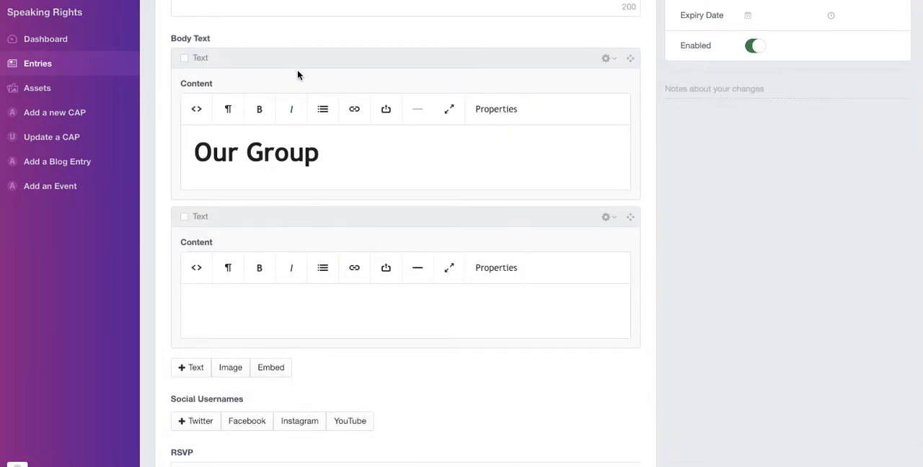
{"action": "left_click", "coordinate": [301, 311]}
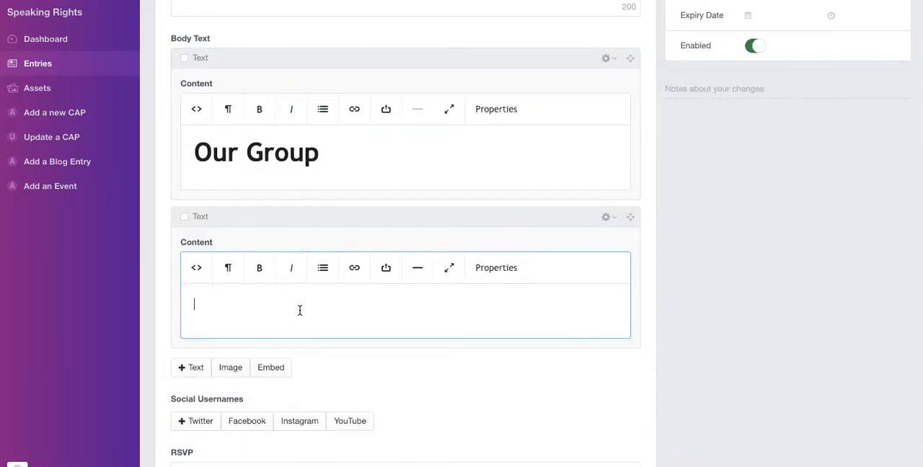
{"action": "type", "text": "We are changemakers living in BC working on our "}
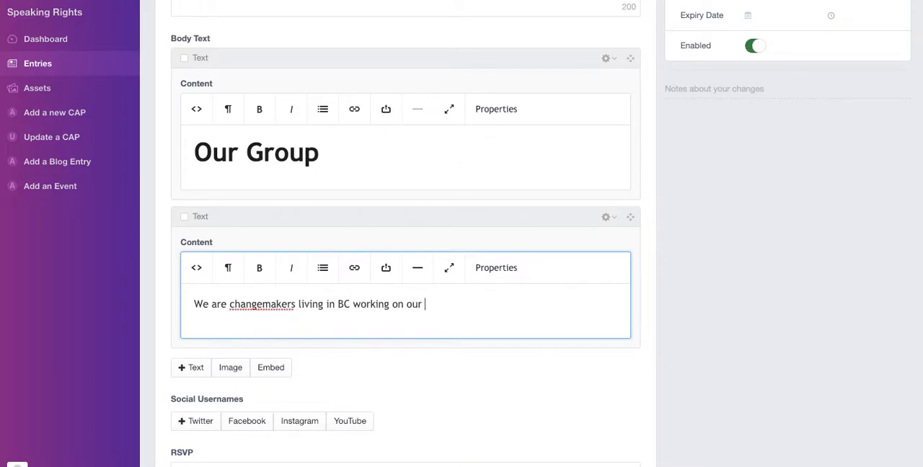
{"action": "type", "text": "project."}
Format the whole sentence in the second text block as a small, lower-level heading
{"action": "left_click_drag", "start_coordinate": [469, 307], "coordinate": [177, 306]}
{"action": "left_click", "coordinate": [228, 269]}
{"action": "scroll", "coordinate": [238, 356], "scroll_direction": "down", "scroll_amount": 5}
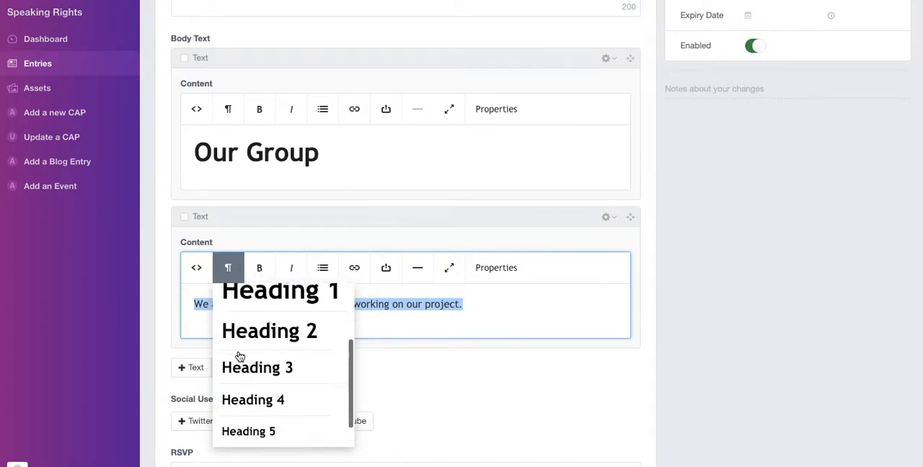
{"action": "left_click", "coordinate": [245, 387]}
{"action": "left_click", "coordinate": [473, 406]}
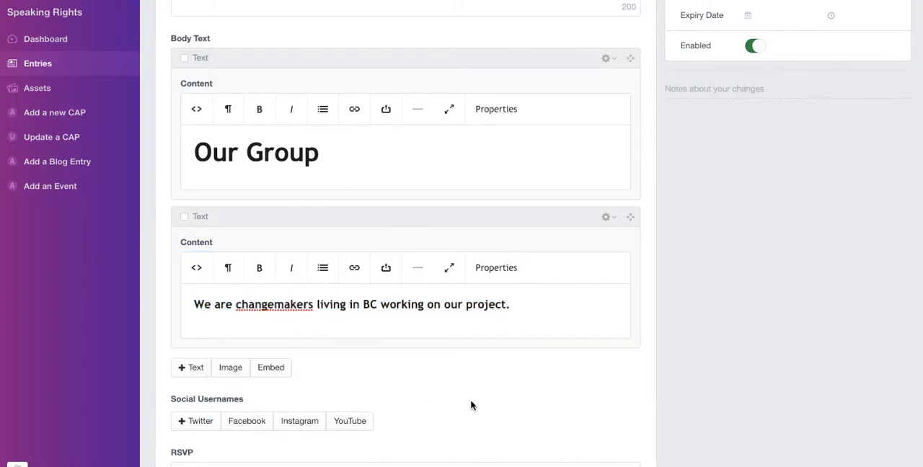
Add a third text block to the body and write "Our Issue" in it
{"action": "scroll", "coordinate": [356, 343], "scroll_direction": "down", "scroll_amount": 1}
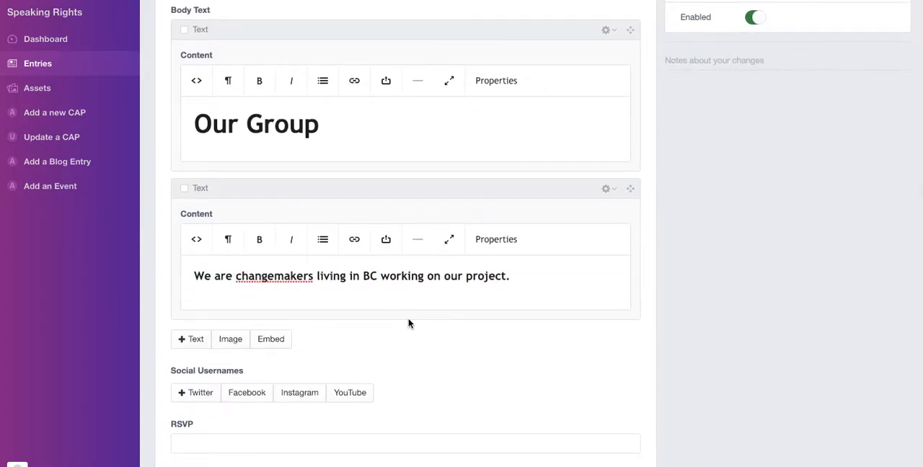
{"action": "left_click", "coordinate": [189, 340]}
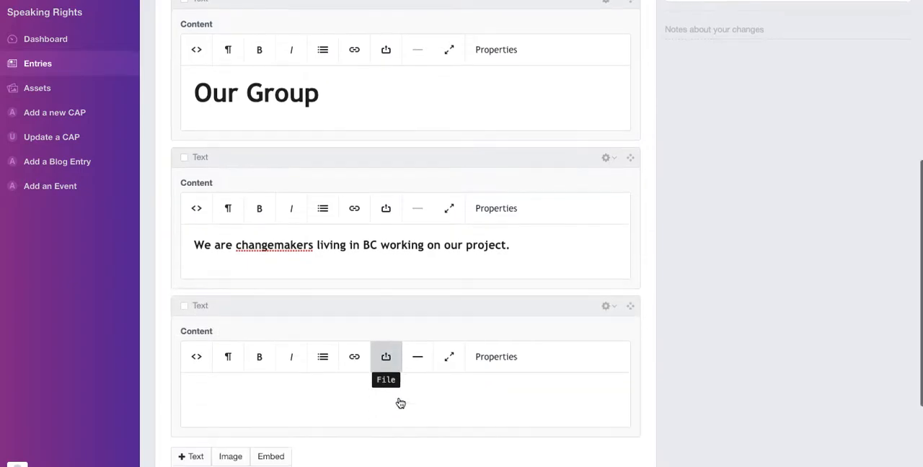
{"action": "left_click", "coordinate": [256, 384]}
{"action": "type", "text": "Our I"}
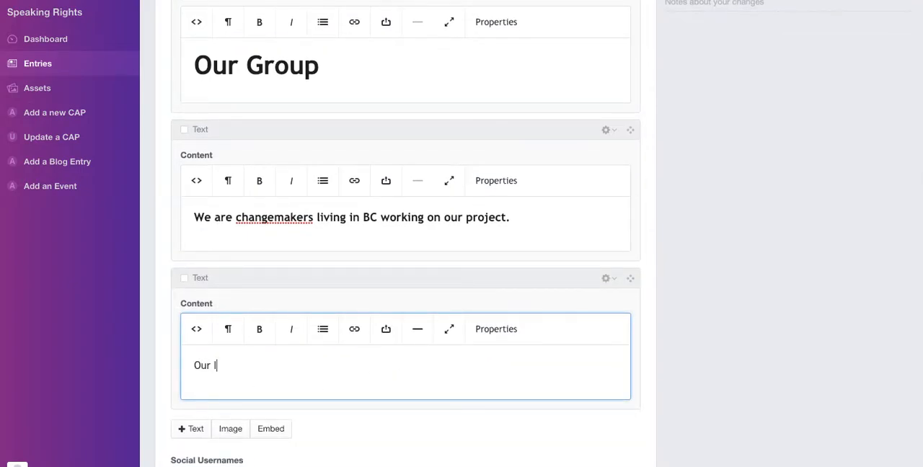
{"action": "type", "text": "sseu"}
{"action": "key", "text": "BackSpace"}
{"action": "key", "text": "BackSpace"}
{"action": "key", "text": "BackSpace"}
{"action": "type", "text": "ue"}
{"action": "key", "text": "BackSpace"}
{"action": "key", "text": "BackSpace"}
{"action": "key", "text": "BackSpace"}
{"action": "type", "text": "ssue"}
Format the "Our Issue" text as Heading 1
{"action": "left_click_drag", "start_coordinate": [244, 365], "coordinate": [173, 363]}
{"action": "left_click", "coordinate": [229, 335]}
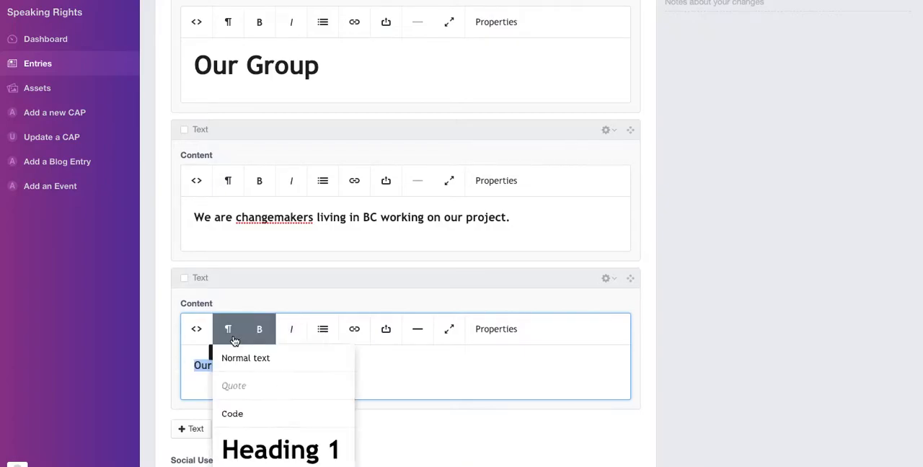
{"action": "scroll", "coordinate": [273, 406], "scroll_direction": "down", "scroll_amount": 2}
{"action": "left_click", "coordinate": [272, 406]}
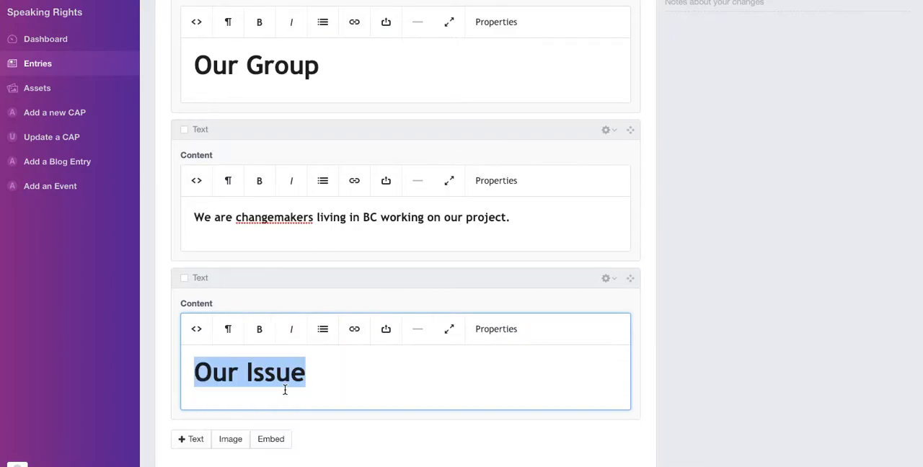
{"action": "left_click", "coordinate": [685, 375]}
Add a fourth text block to the body reading "Our issue is youth spaces."
{"action": "scroll", "coordinate": [685, 375], "scroll_direction": "down", "scroll_amount": 3}
{"action": "left_click", "coordinate": [187, 292]}
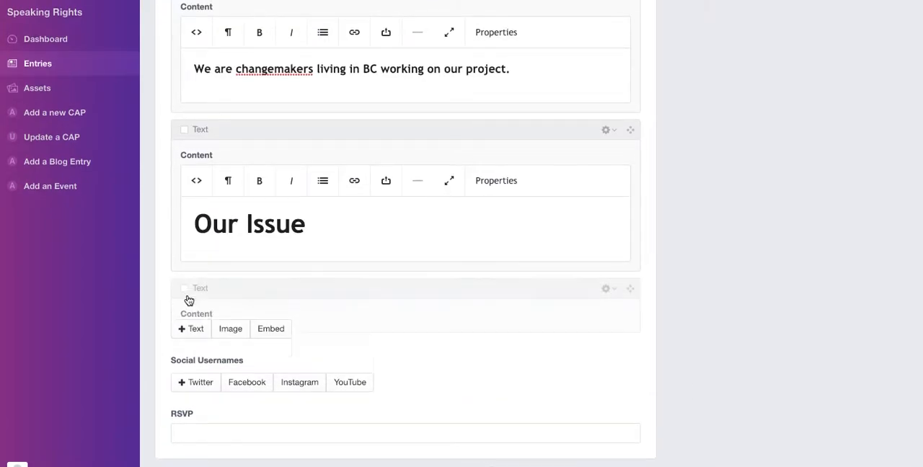
{"action": "left_click", "coordinate": [226, 386]}
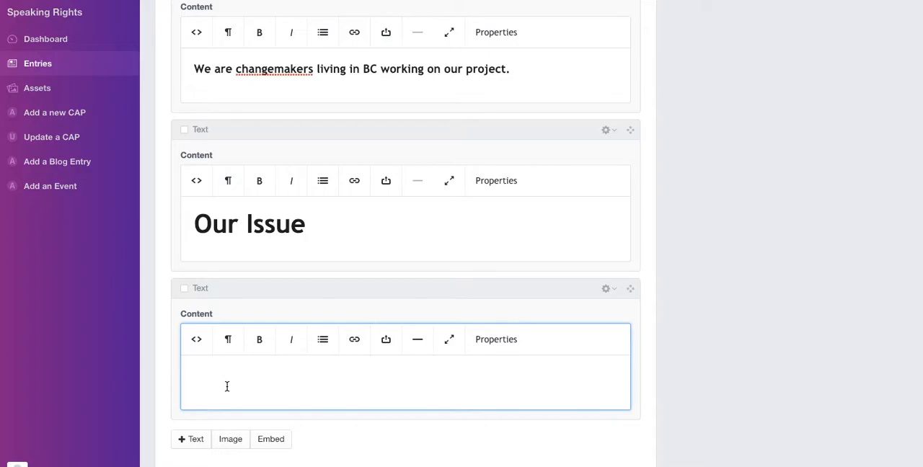
{"action": "type", "text": "Our issue is youth spaces."}
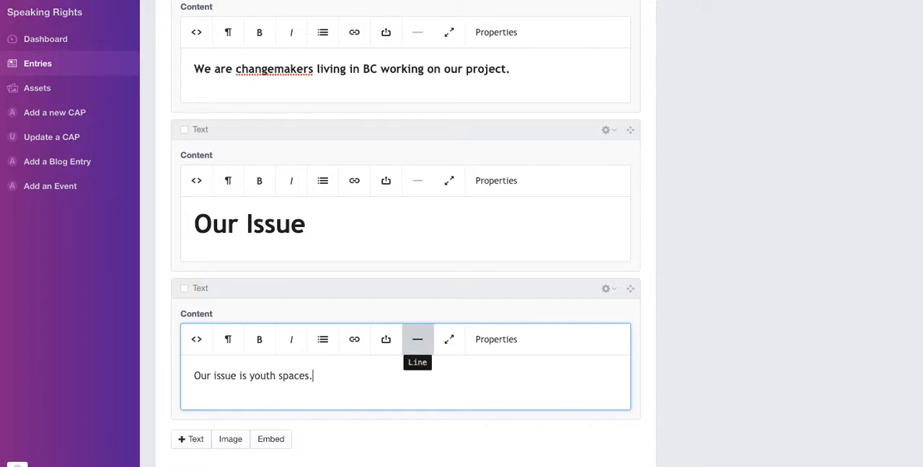
Add an image block to the body text below the "Our issue is youth spaces." block
{"action": "scroll", "coordinate": [748, 306], "scroll_direction": "down", "scroll_amount": 1}
{"action": "scroll", "coordinate": [749, 306], "scroll_direction": "down", "scroll_amount": 2}
{"action": "scroll", "coordinate": [749, 306], "scroll_direction": "up", "scroll_amount": 4}
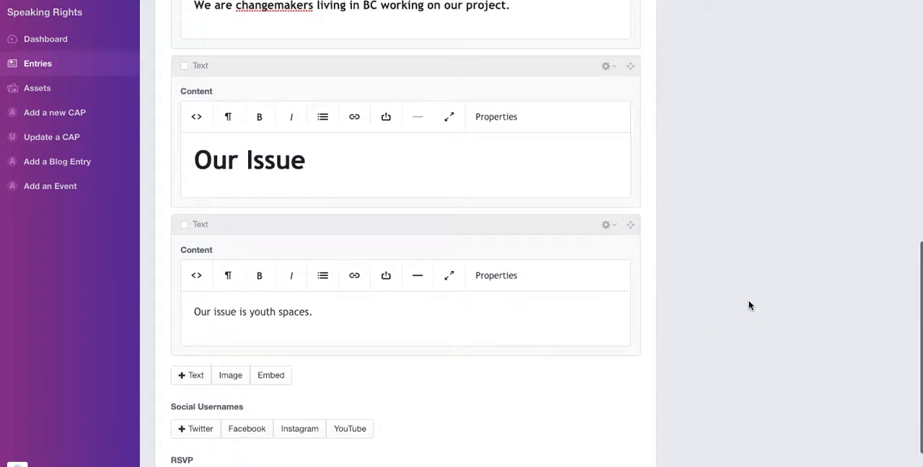
{"action": "scroll", "coordinate": [757, 337], "scroll_direction": "up", "scroll_amount": 5}
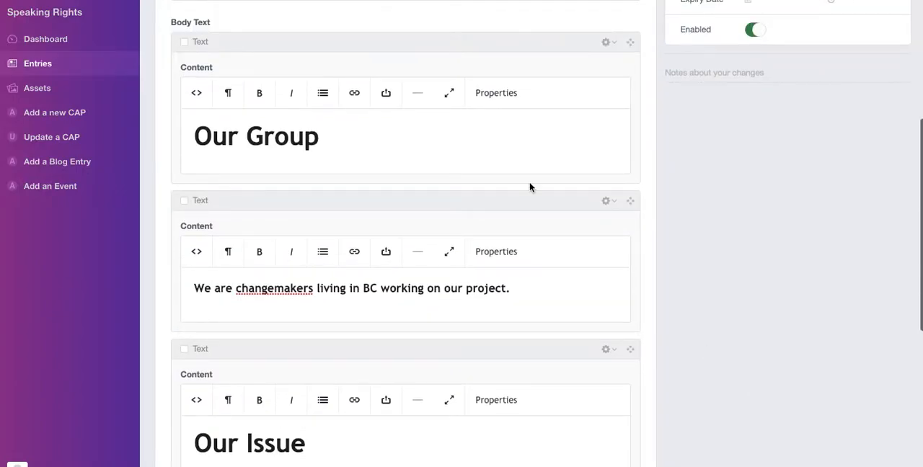
{"action": "scroll", "coordinate": [722, 290], "scroll_direction": "down", "scroll_amount": 3}
{"action": "scroll", "coordinate": [722, 290], "scroll_direction": "down", "scroll_amount": 4}
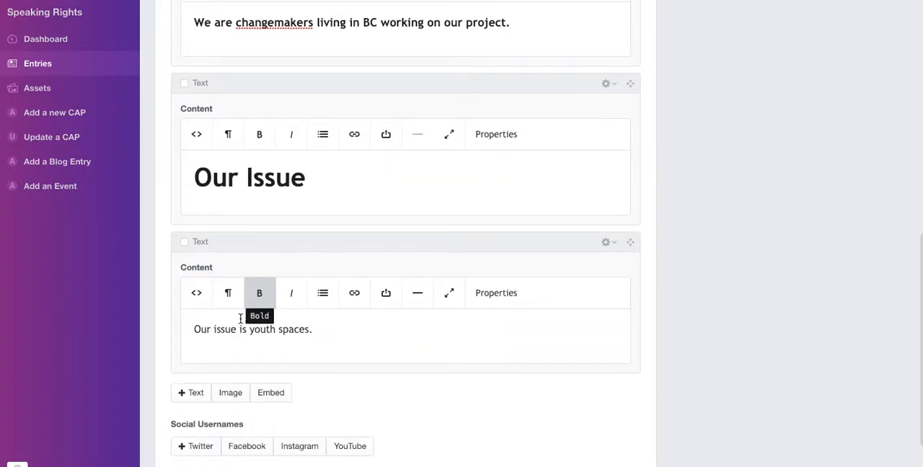
{"action": "left_click", "coordinate": [230, 391]}
{"action": "scroll", "coordinate": [706, 375], "scroll_direction": "down", "scroll_amount": 4}
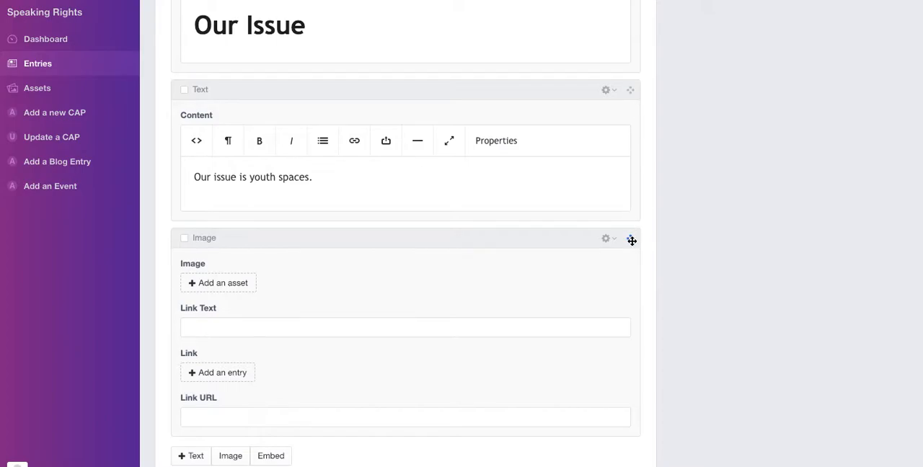
Reorder the body blocks so the image block sits between the changemakers sentence and the "Our Issue" heading
{"action": "left_click_drag", "start_coordinate": [635, 243], "coordinate": [632, 123]}
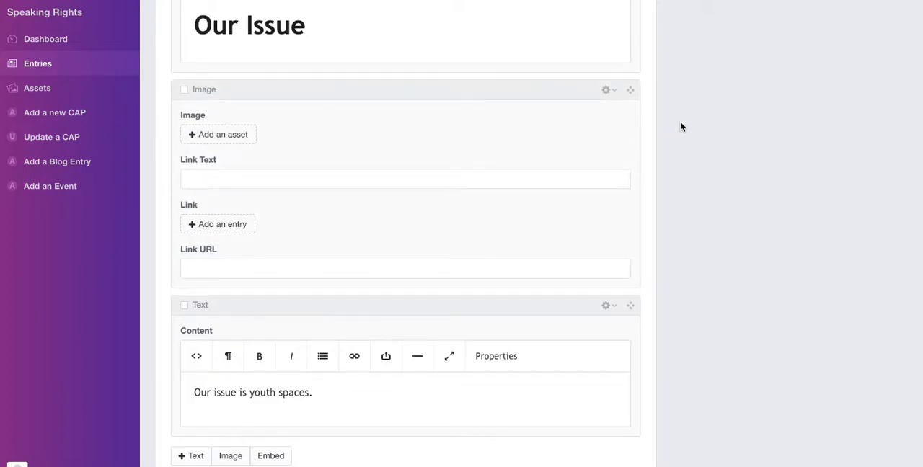
{"action": "scroll", "coordinate": [680, 126], "scroll_direction": "up", "scroll_amount": 3}
{"action": "left_click_drag", "start_coordinate": [630, 148], "coordinate": [610, 316]}
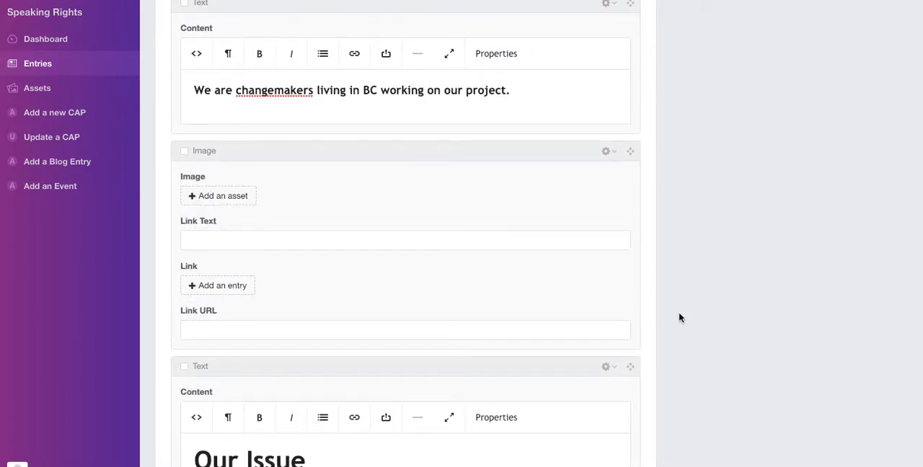
{"action": "scroll", "coordinate": [678, 317], "scroll_direction": "down", "scroll_amount": 3}
{"action": "scroll", "coordinate": [645, 227], "scroll_direction": "up", "scroll_amount": 5}
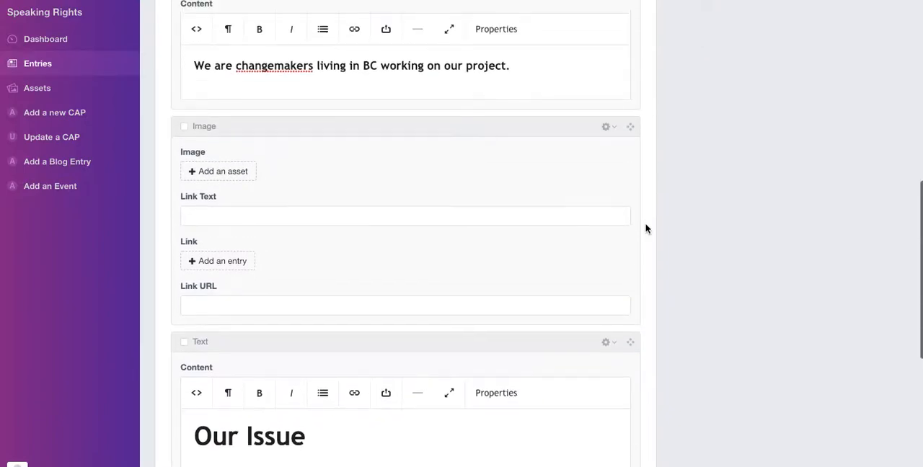
Open the live preview of the new entry and examine its title, headings, text and sidebar on the page
{"action": "scroll", "coordinate": [645, 229], "scroll_direction": "up", "scroll_amount": 5}
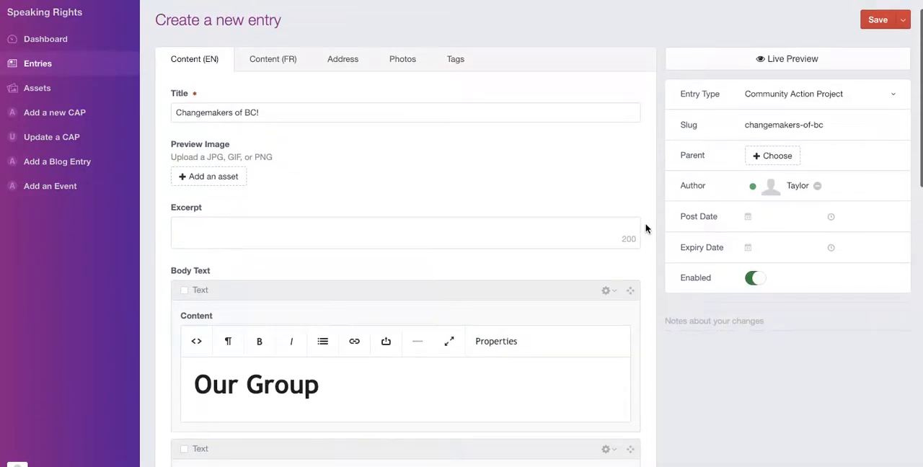
{"action": "scroll", "coordinate": [645, 229], "scroll_direction": "down", "scroll_amount": 15}
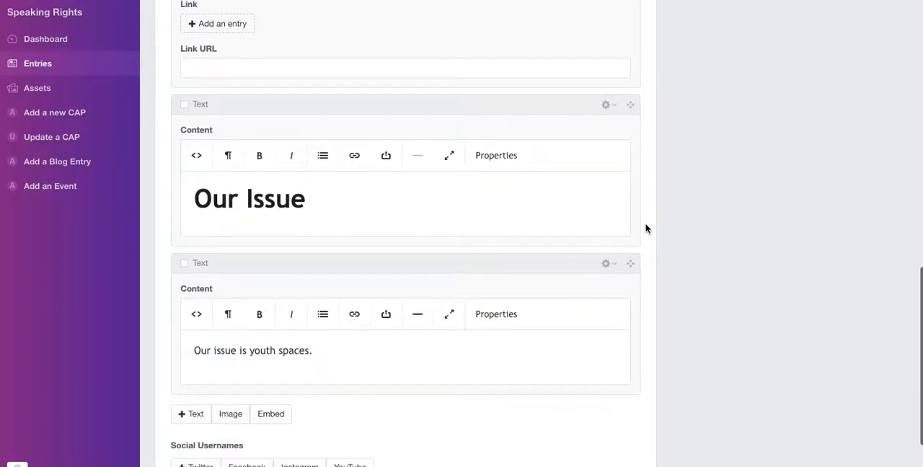
{"action": "scroll", "coordinate": [645, 228], "scroll_direction": "up", "scroll_amount": 15}
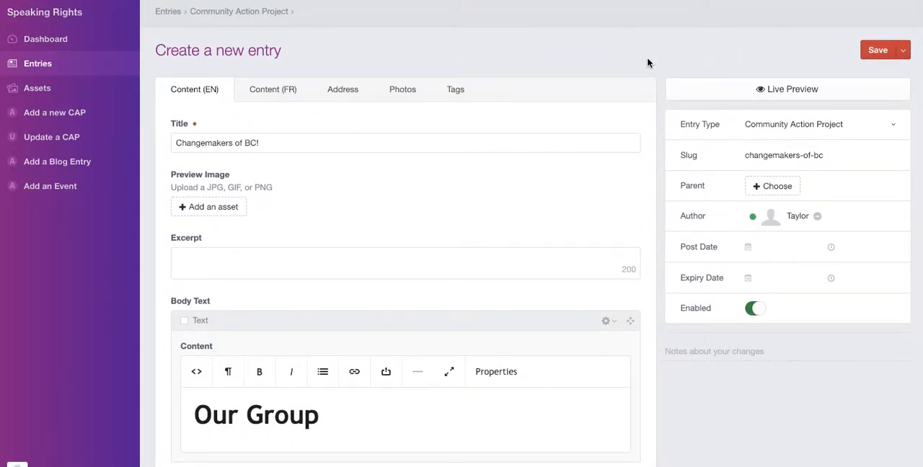
{"action": "left_click", "coordinate": [820, 93]}
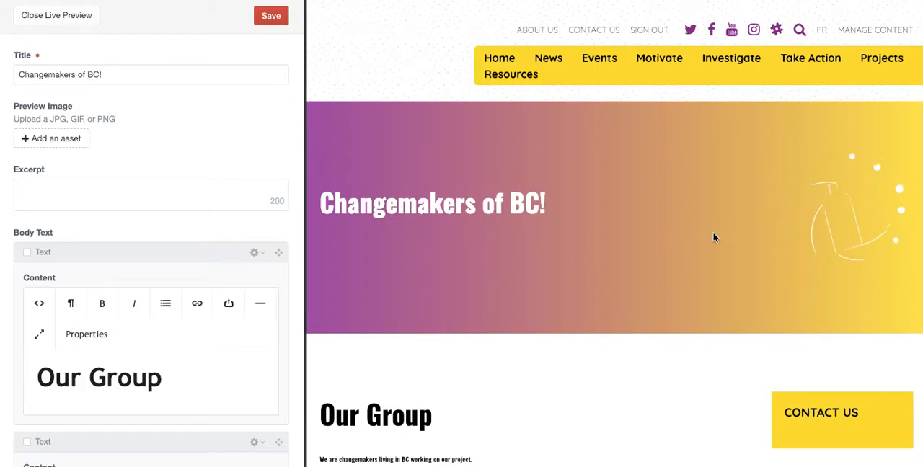
{"action": "scroll", "coordinate": [714, 238], "scroll_direction": "down", "scroll_amount": 1}
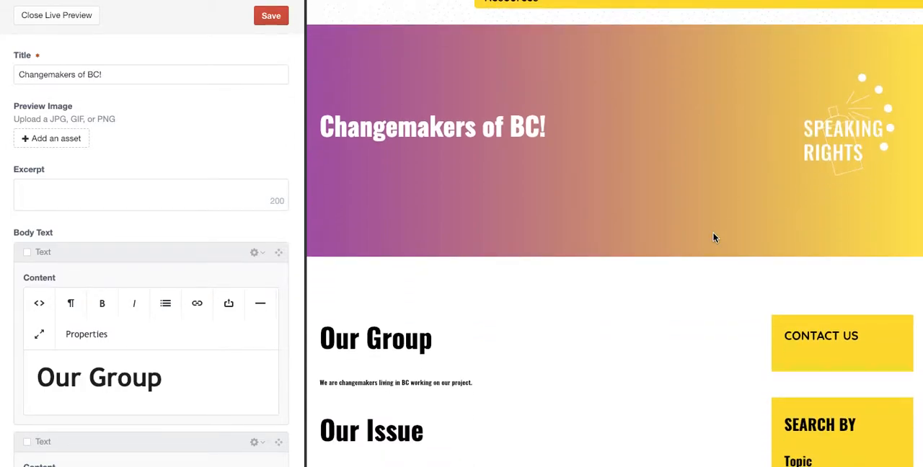
{"action": "scroll", "coordinate": [714, 238], "scroll_direction": "down", "scroll_amount": 3}
{"action": "scroll", "coordinate": [714, 238], "scroll_direction": "up", "scroll_amount": 3}
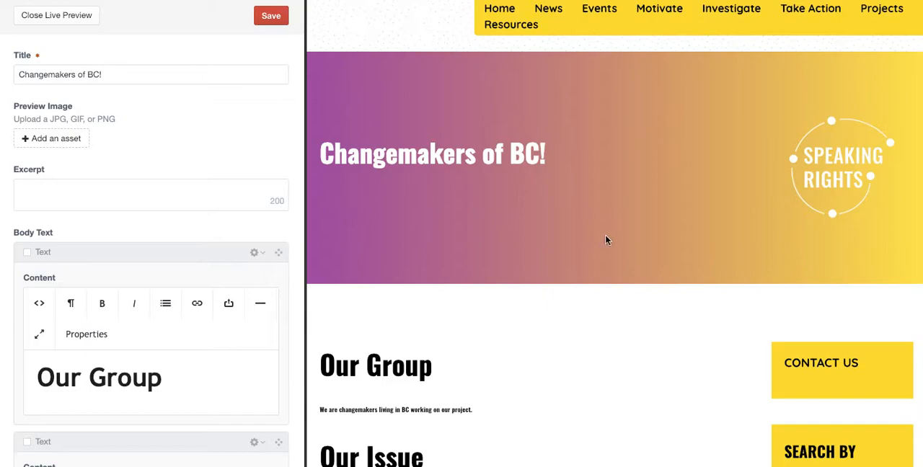
{"action": "scroll", "coordinate": [408, 250], "scroll_direction": "down", "scroll_amount": 3}
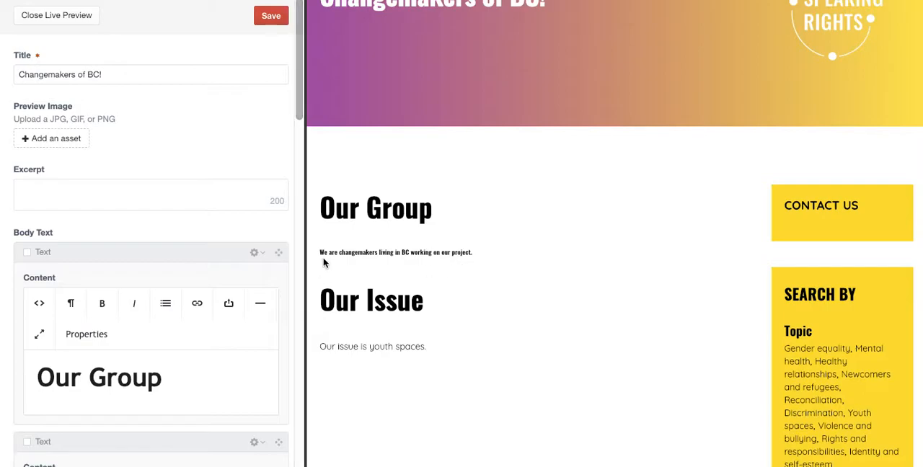
{"action": "scroll", "coordinate": [677, 258], "scroll_direction": "down", "scroll_amount": 6}
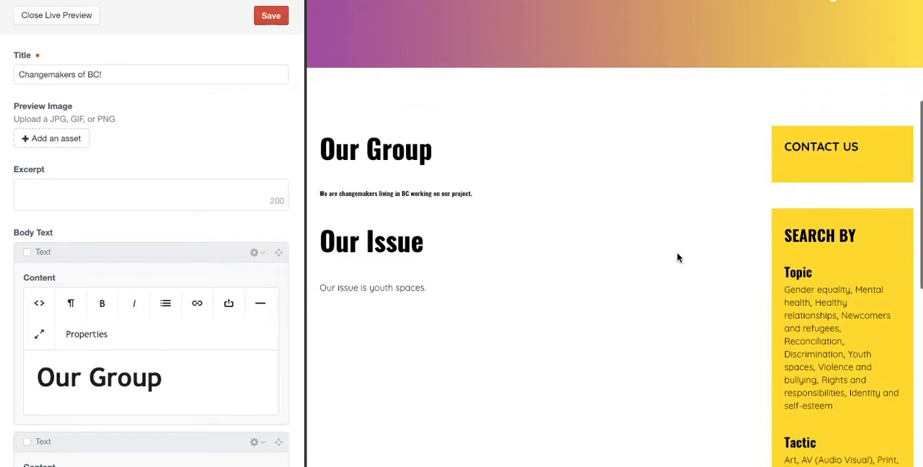
{"action": "scroll", "coordinate": [677, 258], "scroll_direction": "up", "scroll_amount": 10}
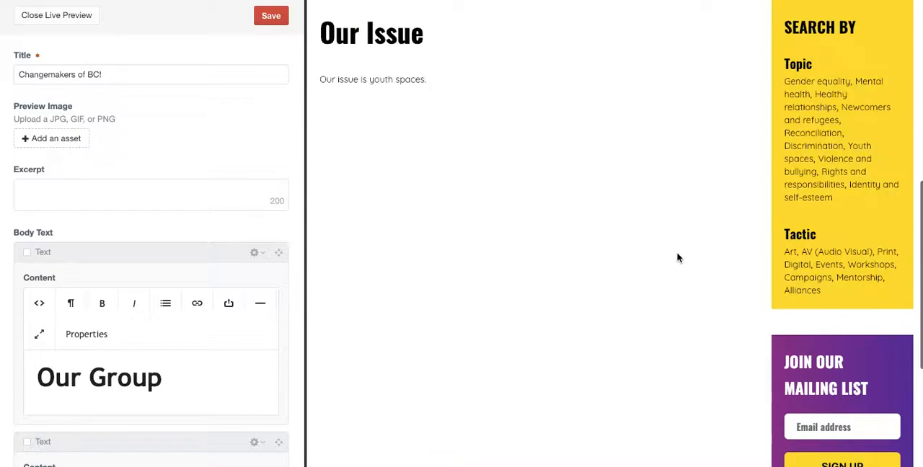
{"action": "scroll", "coordinate": [534, 117], "scroll_direction": "up", "scroll_amount": 3}
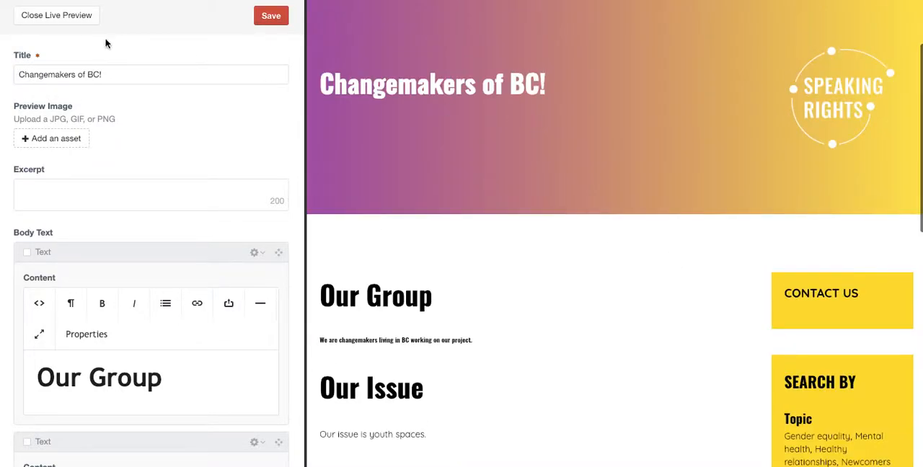
Look through the text and image blocks in the editing pane beside the preview and close the live preview
{"action": "scroll", "coordinate": [109, 274], "scroll_direction": "down", "scroll_amount": 3}
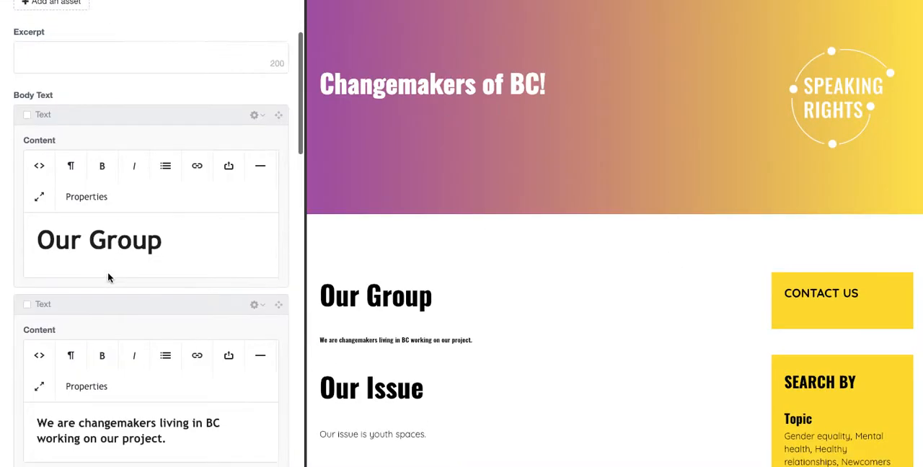
{"action": "left_click", "coordinate": [180, 194]}
{"action": "left_click", "coordinate": [223, 402]}
{"action": "scroll", "coordinate": [223, 402], "scroll_direction": "down", "scroll_amount": 3}
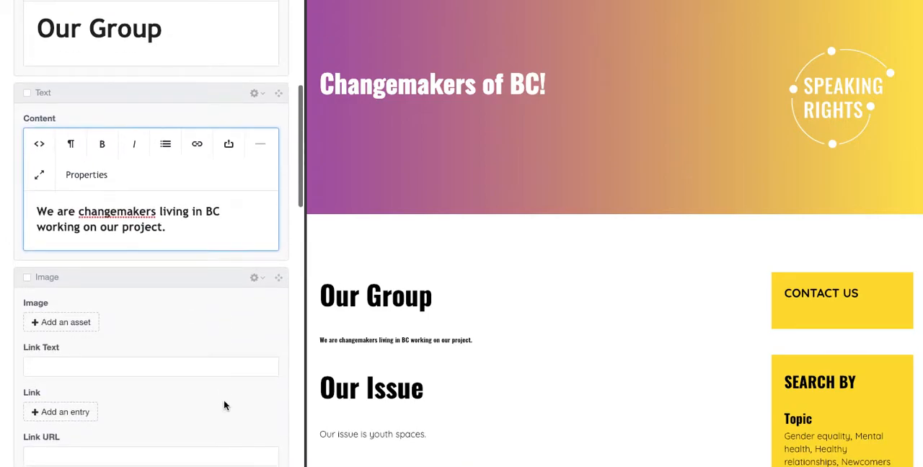
{"action": "scroll", "coordinate": [164, 423], "scroll_direction": "down", "scroll_amount": 3}
{"action": "scroll", "coordinate": [164, 423], "scroll_direction": "down", "scroll_amount": 1}
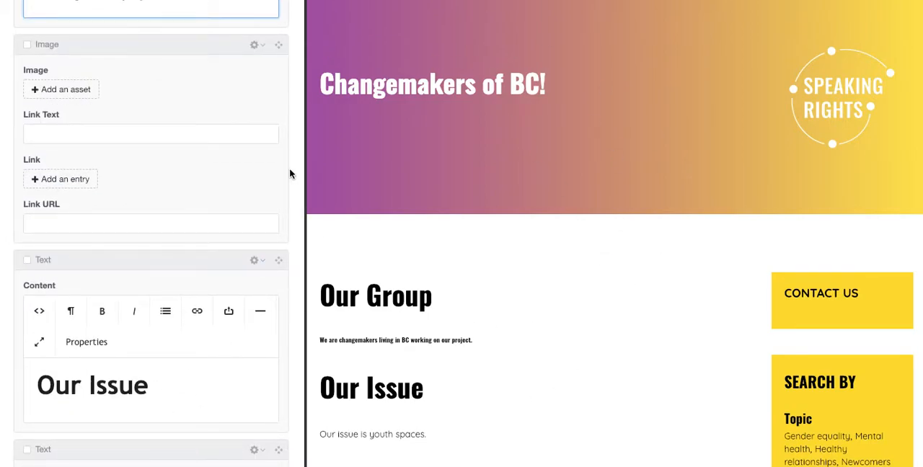
{"action": "scroll", "coordinate": [291, 173], "scroll_direction": "up", "scroll_amount": 7}
{"action": "scroll", "coordinate": [143, 189], "scroll_direction": "up", "scroll_amount": 3}
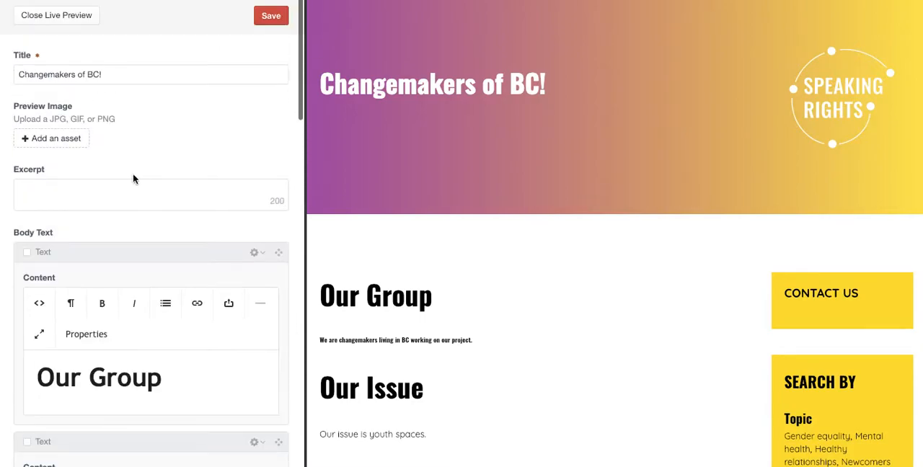
{"action": "left_click", "coordinate": [76, 25]}
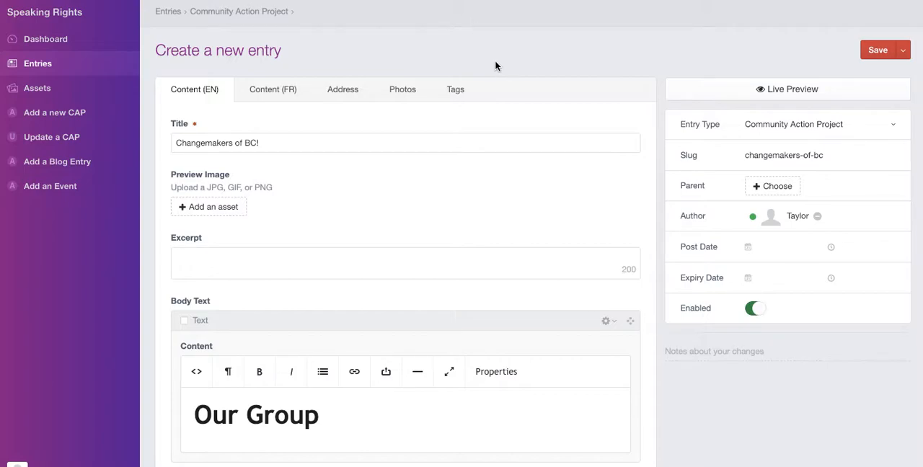
Tag the entry with the Tactics category "Workshops"
{"action": "left_click", "coordinate": [454, 94]}
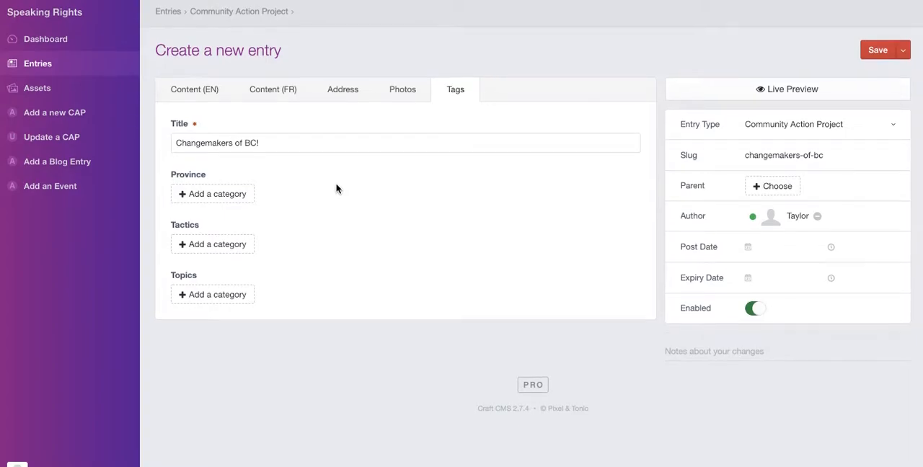
{"action": "left_click", "coordinate": [220, 251]}
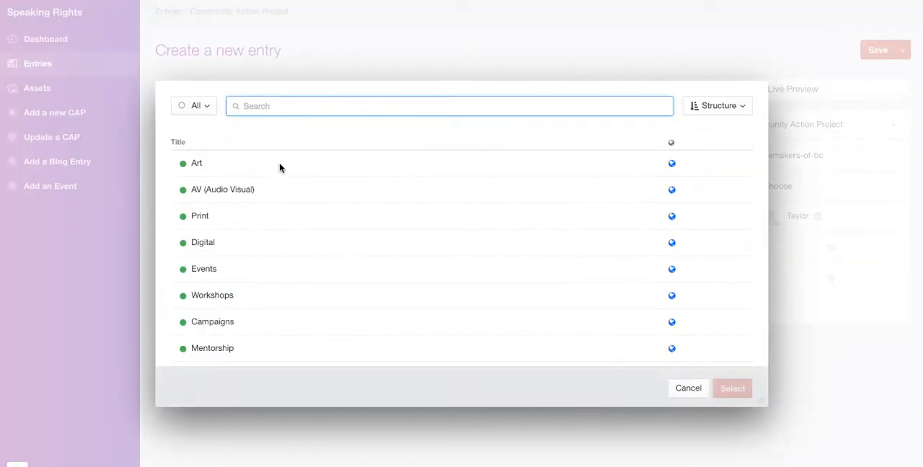
{"action": "left_click", "coordinate": [219, 302]}
{"action": "left_click", "coordinate": [734, 388]}
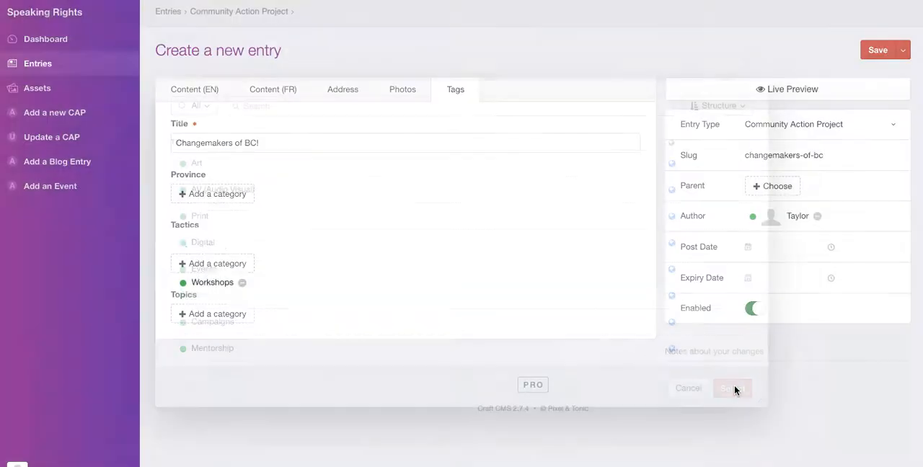
Tag the entry with the Topics category "Youth spaces"
{"action": "left_click", "coordinate": [216, 315]}
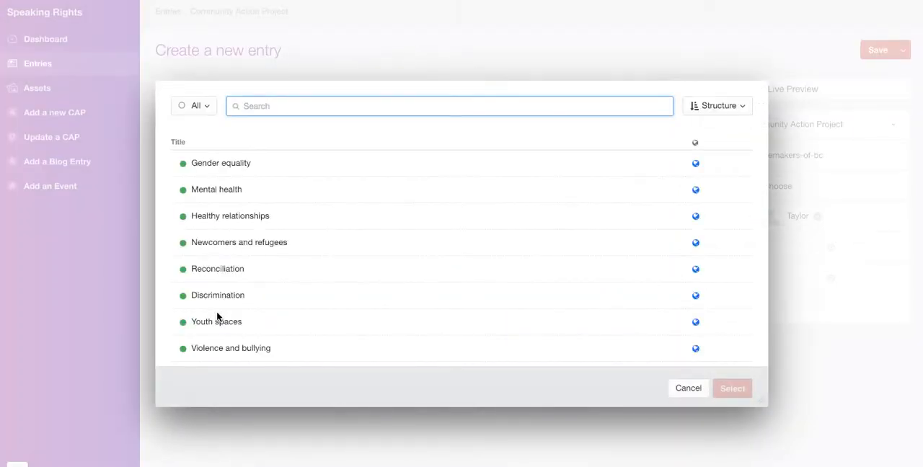
{"action": "scroll", "coordinate": [253, 310], "scroll_direction": "down", "scroll_amount": 2}
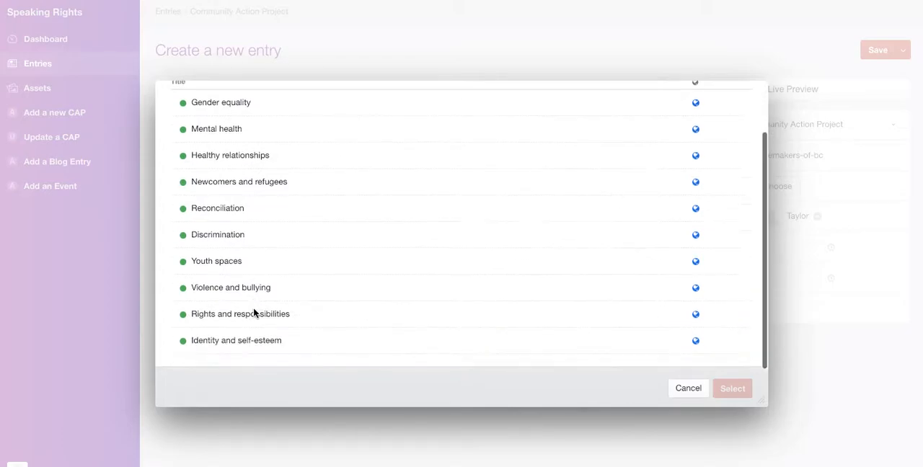
{"action": "left_click", "coordinate": [234, 263]}
{"action": "left_click", "coordinate": [727, 391]}
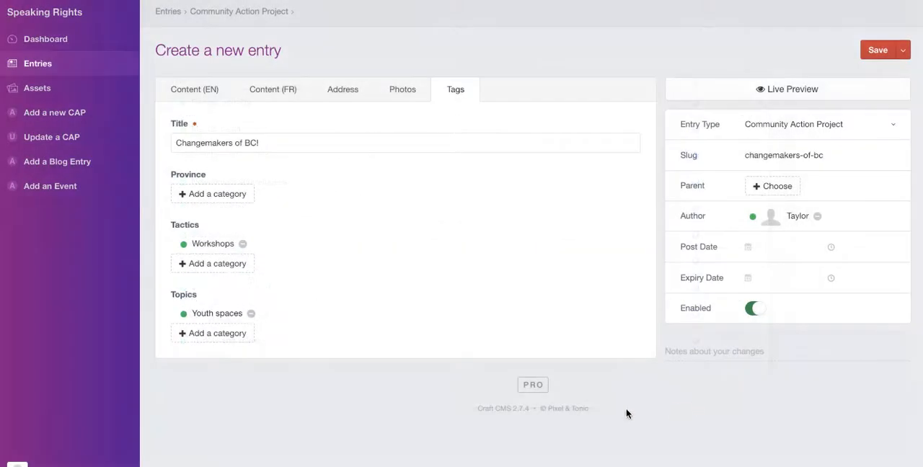
Set the entry's Province category to British Columbia
{"action": "left_click", "coordinate": [197, 200]}
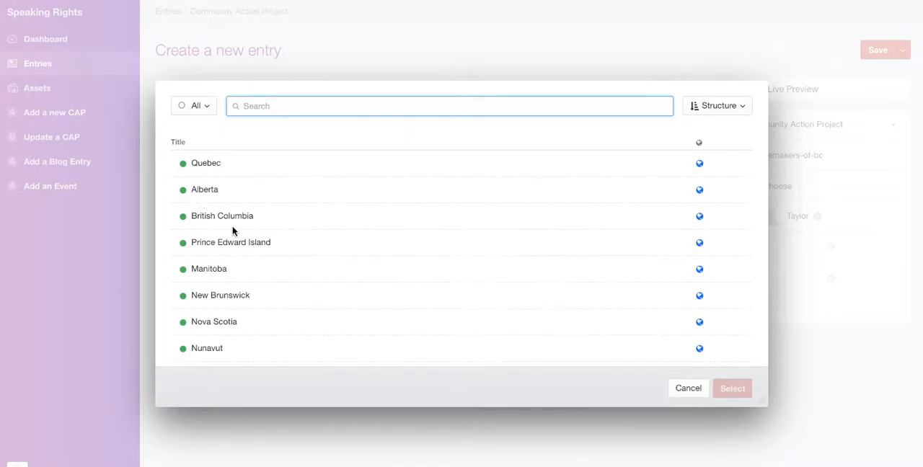
{"action": "left_click", "coordinate": [243, 216]}
{"action": "left_click", "coordinate": [727, 389]}
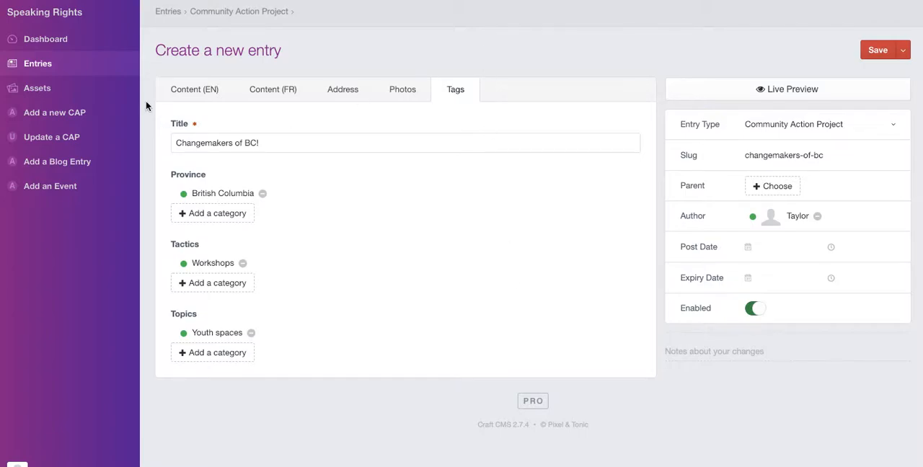
Return to the English content and save the new "Changemakers of BC!" entry
{"action": "left_click", "coordinate": [184, 90]}
{"action": "scroll", "coordinate": [518, 280], "scroll_direction": "down", "scroll_amount": 10}
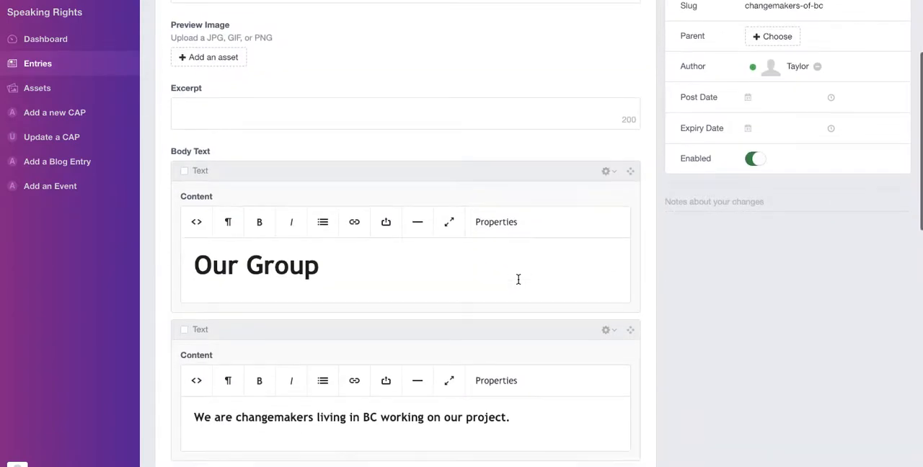
{"action": "scroll", "coordinate": [518, 280], "scroll_direction": "up", "scroll_amount": 10}
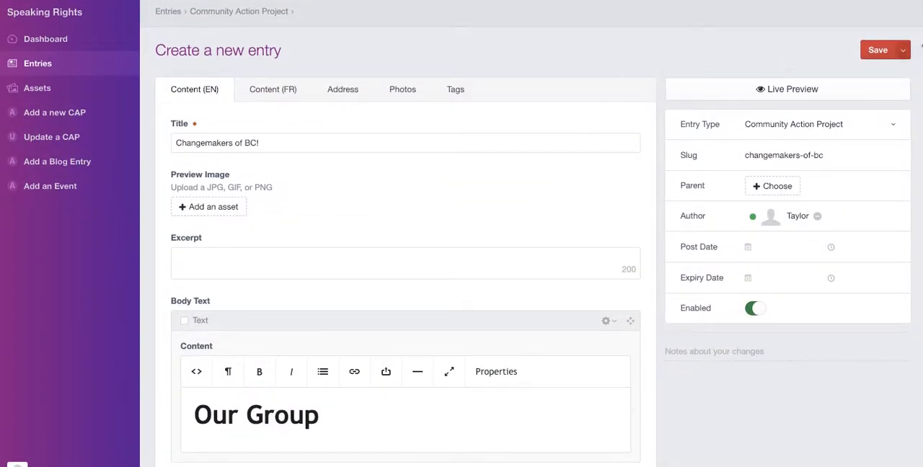
{"action": "left_click", "coordinate": [864, 56]}
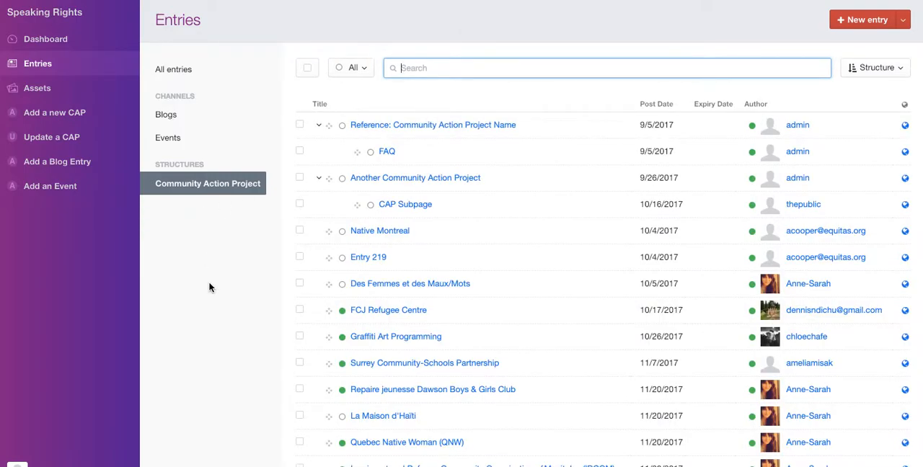
Open the saved "Changemakers of BC!" entry from the Community Action Project list for editing
{"action": "scroll", "coordinate": [210, 286], "scroll_direction": "down", "scroll_amount": 1}
{"action": "scroll", "coordinate": [209, 288], "scroll_direction": "down", "scroll_amount": 10}
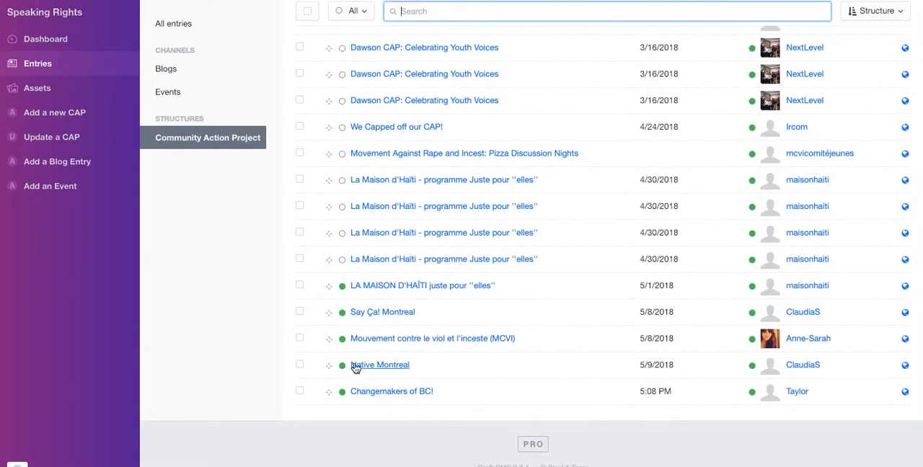
{"action": "left_click", "coordinate": [375, 393]}
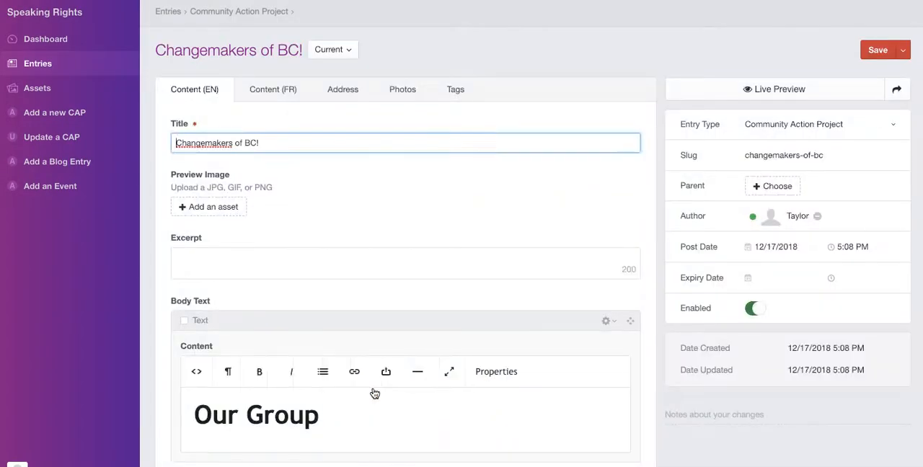
Review the "Our Group" heading, the changemakers sentence and the image block in the reopened entry
{"action": "scroll", "coordinate": [592, 120], "scroll_direction": "down", "scroll_amount": 1}
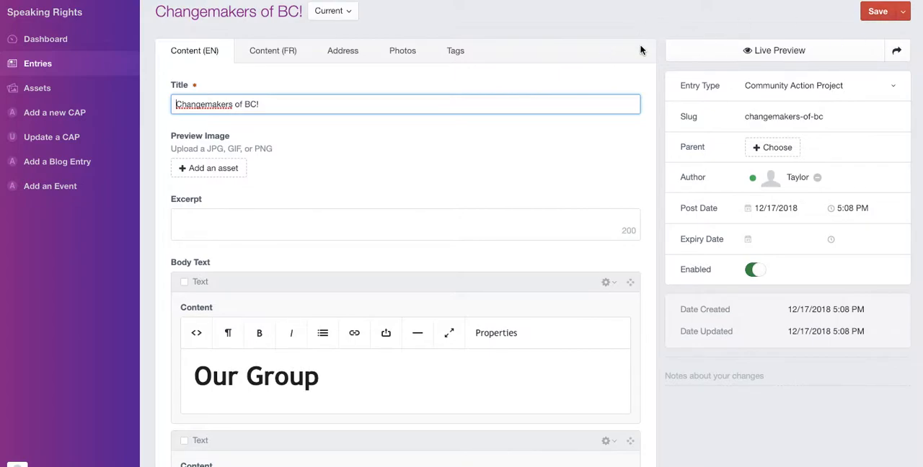
{"action": "scroll", "coordinate": [641, 48], "scroll_direction": "down", "scroll_amount": 2}
{"action": "left_click", "coordinate": [387, 245]}
{"action": "scroll", "coordinate": [388, 242], "scroll_direction": "down", "scroll_amount": 3}
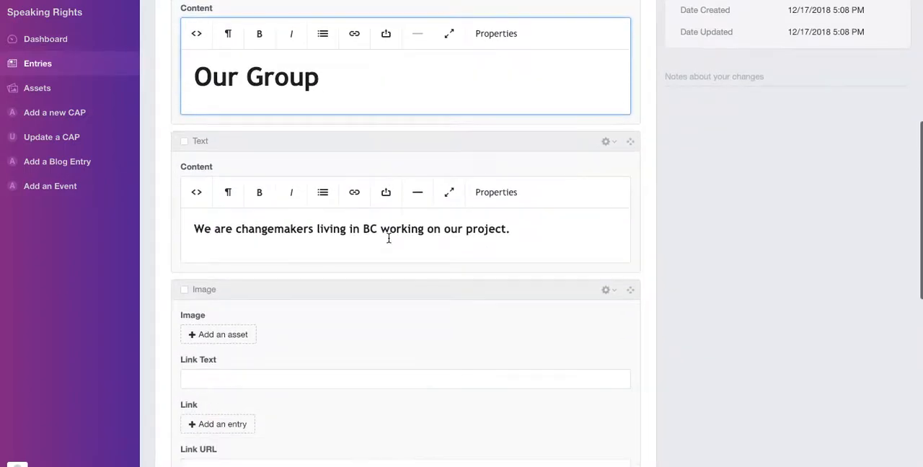
{"action": "left_click", "coordinate": [520, 235]}
{"action": "scroll", "coordinate": [545, 229], "scroll_direction": "down", "scroll_amount": 1}
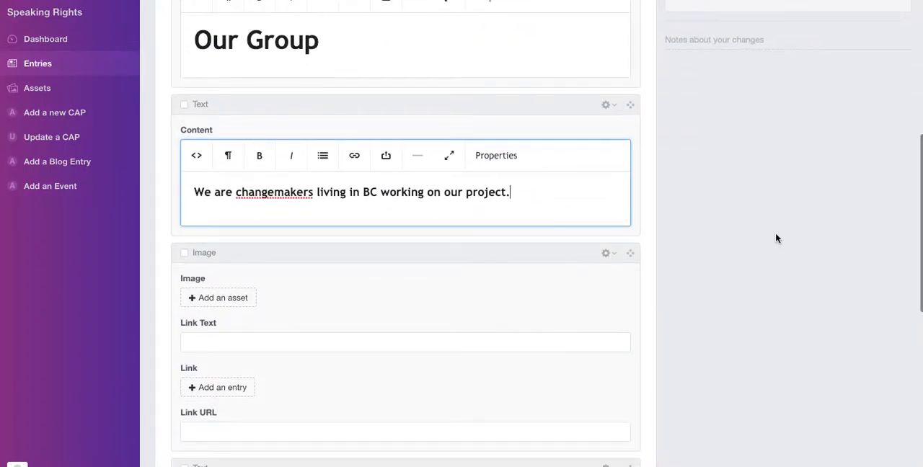
Disable the "Changemakers of BC!" entry
{"action": "scroll", "coordinate": [777, 238], "scroll_direction": "up", "scroll_amount": 5}
{"action": "left_click", "coordinate": [755, 261]}
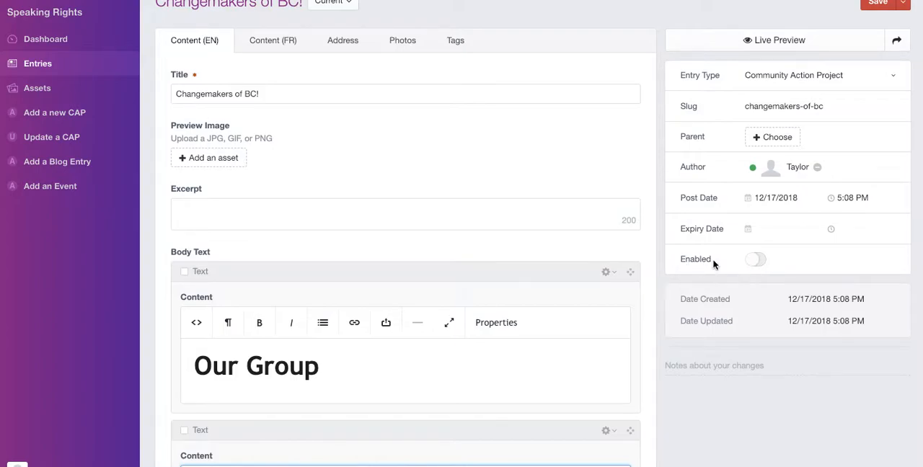
{"action": "scroll", "coordinate": [652, 92], "scroll_direction": "up", "scroll_amount": 2}
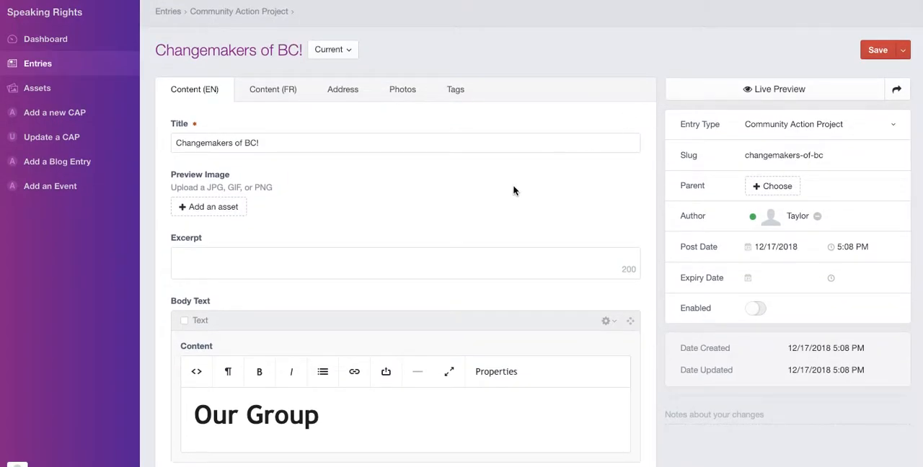
Look over the disabled entry's body blocks, from the "Our Group" heading down past the image block
{"action": "scroll", "coordinate": [503, 229], "scroll_direction": "down", "scroll_amount": 3}
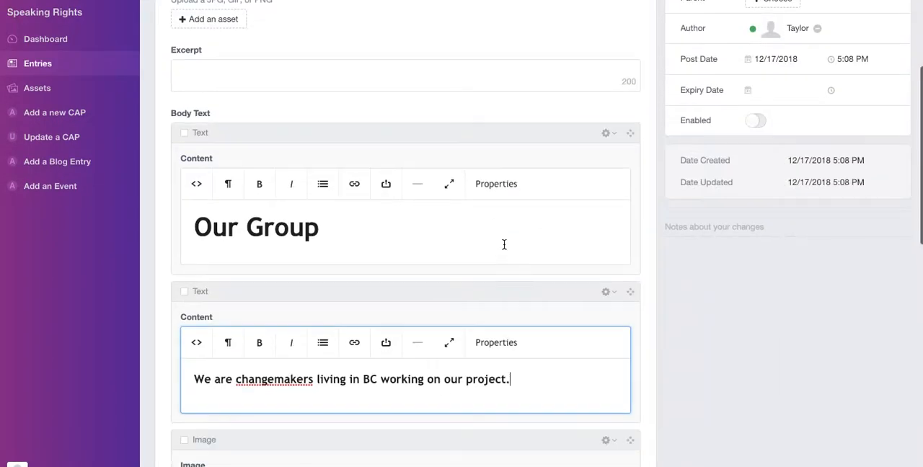
{"action": "left_click", "coordinate": [363, 236]}
{"action": "scroll", "coordinate": [363, 235], "scroll_direction": "up", "scroll_amount": 3}
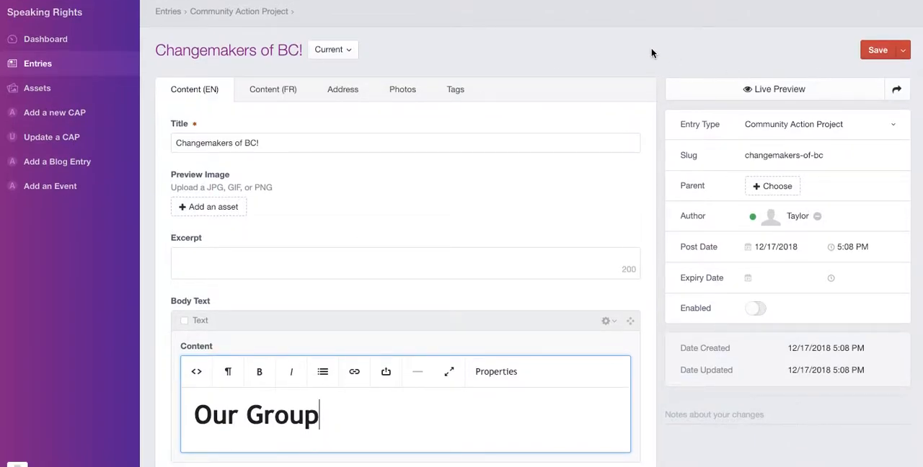
{"action": "scroll", "coordinate": [599, 47], "scroll_direction": "down", "scroll_amount": 5}
{"action": "scroll", "coordinate": [559, 282], "scroll_direction": "down", "scroll_amount": 3}
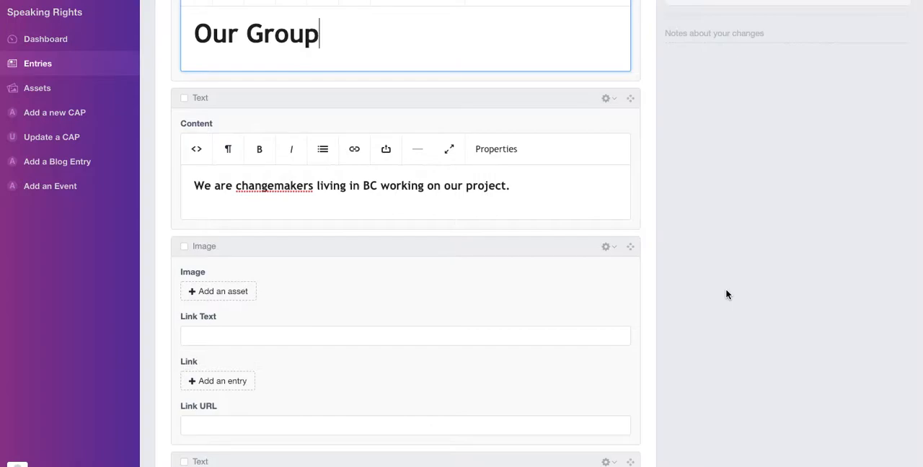
{"action": "scroll", "coordinate": [725, 295], "scroll_direction": "down", "scroll_amount": 10}
Set the entry back to enabled and save it
{"action": "scroll", "coordinate": [670, 294], "scroll_direction": "up", "scroll_amount": 20}
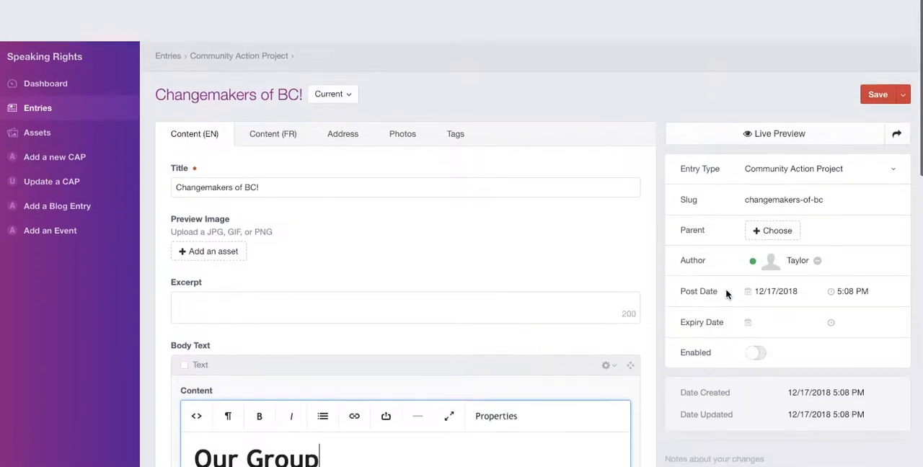
{"action": "left_click", "coordinate": [756, 309]}
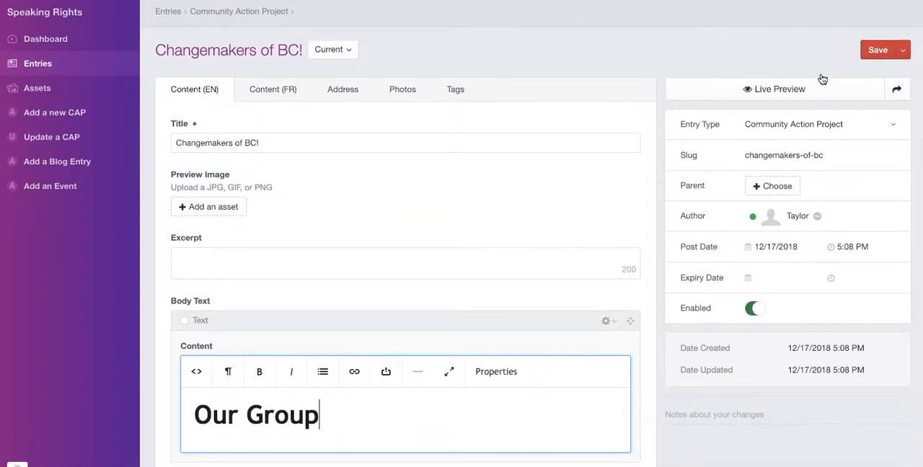
{"action": "left_click", "coordinate": [885, 51]}
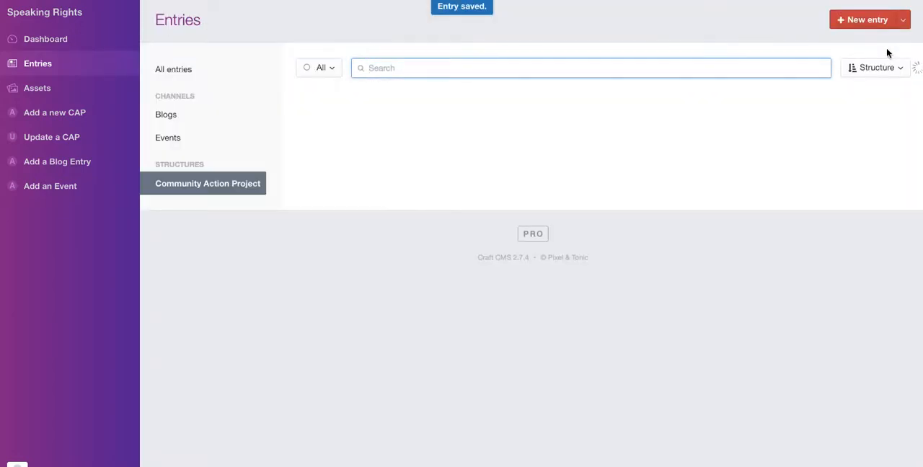